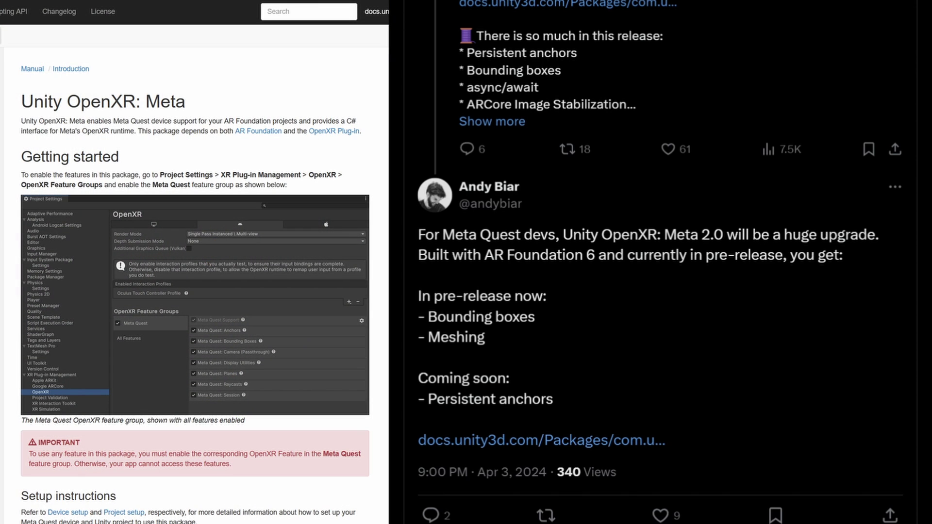
Review the AR Foundation 6 and Unity OpenXR: Meta release information in the announcement post and the package documentation
scroll(195, 291, down, 6)
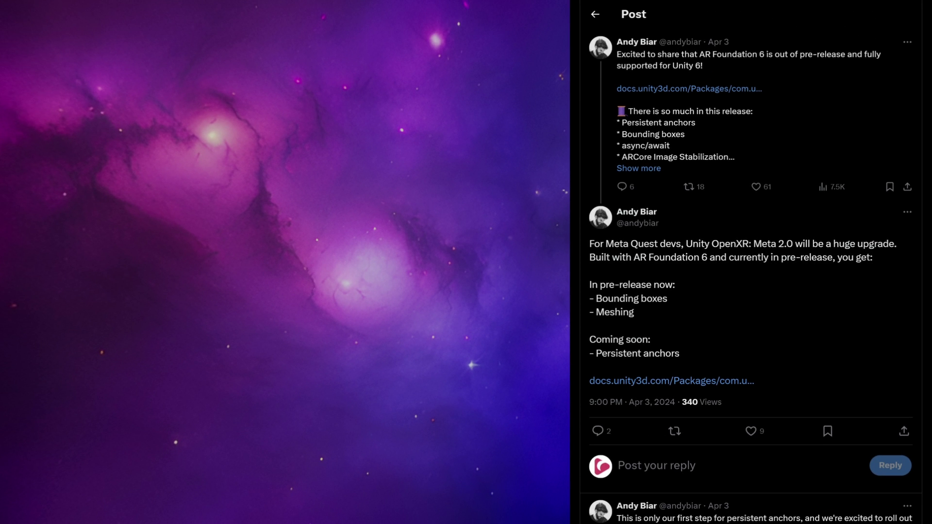
scroll(222, 291, down, 10)
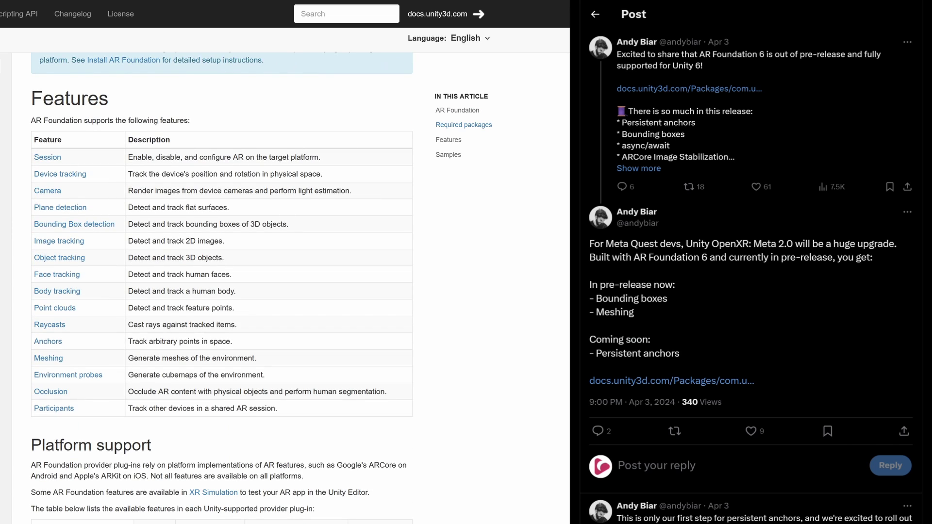
scroll(222, 291, down, 8)
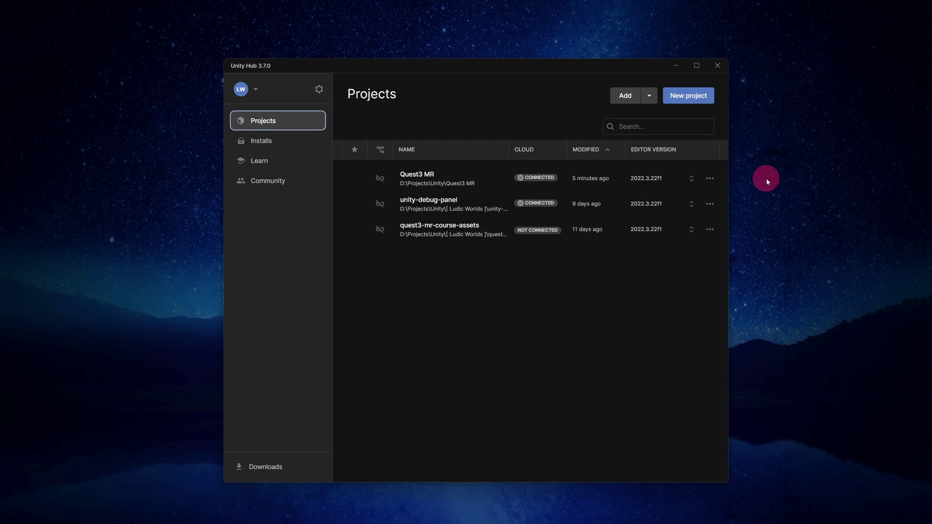
Choose the pre-release Unity Editor 6000.0.0b13 for installation in Unity Hub
click(308, 145)
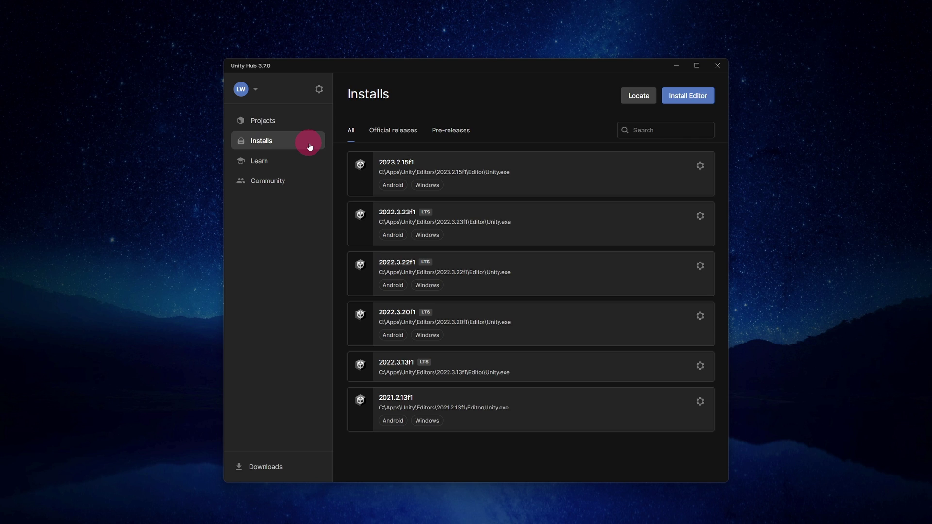
click(686, 95)
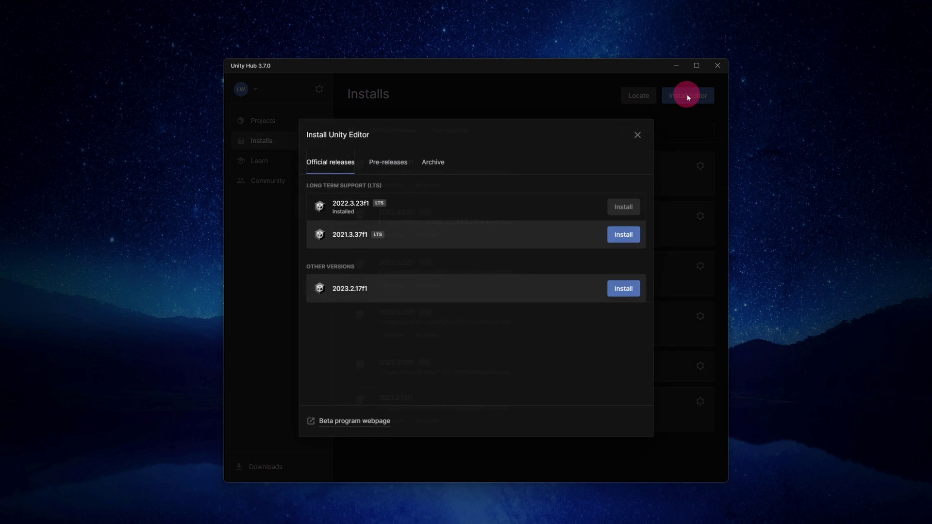
click(401, 165)
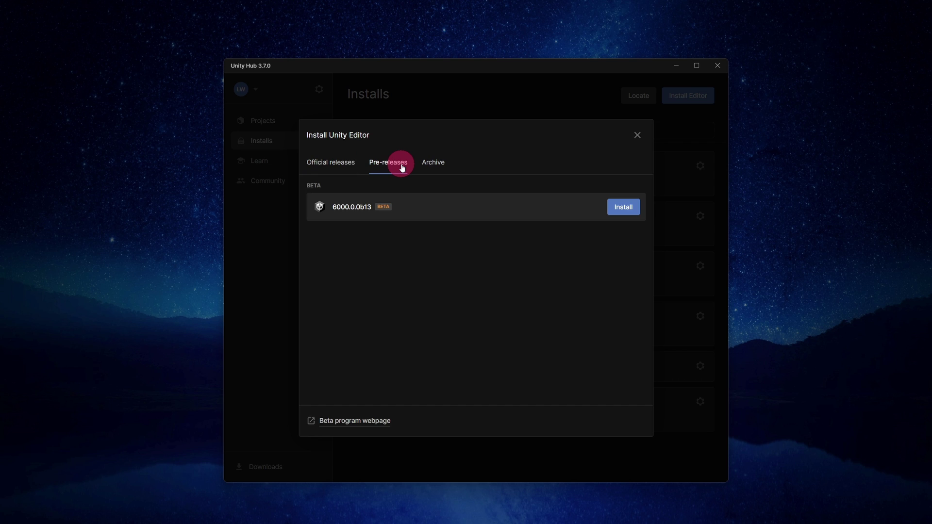
click(623, 206)
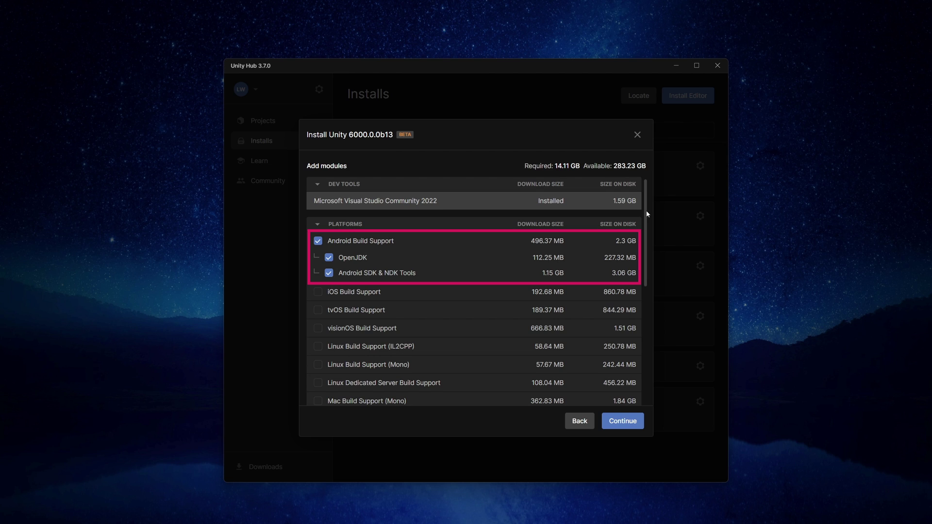
Install the editor with the Android, Windows (IL2CPP) and Documentation modules, accepting the Android SDK and NDK terms, and check the component download details
drag(646, 214, 660, 368)
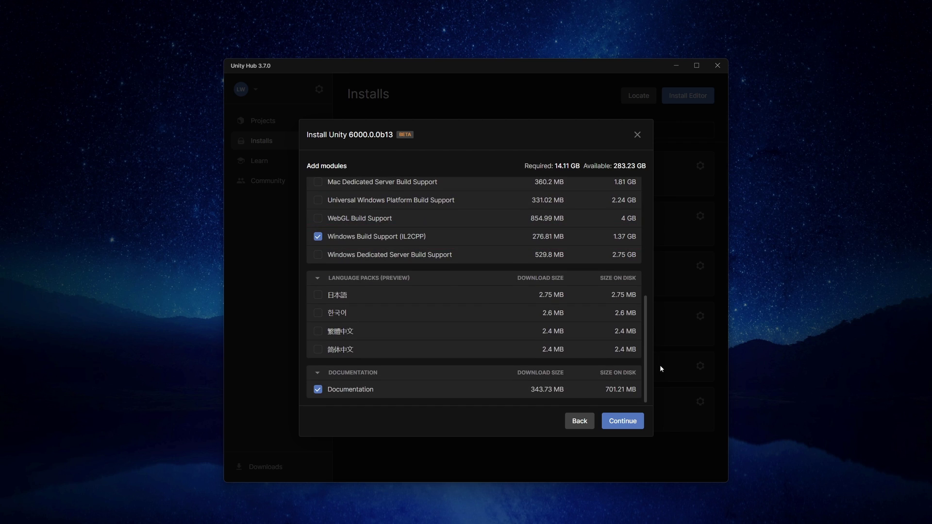
click(624, 423)
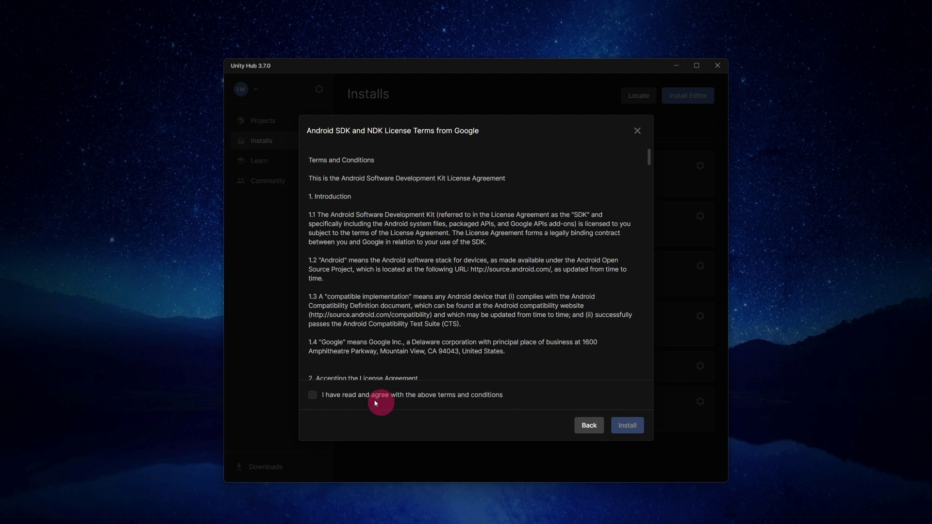
click(315, 395)
click(632, 425)
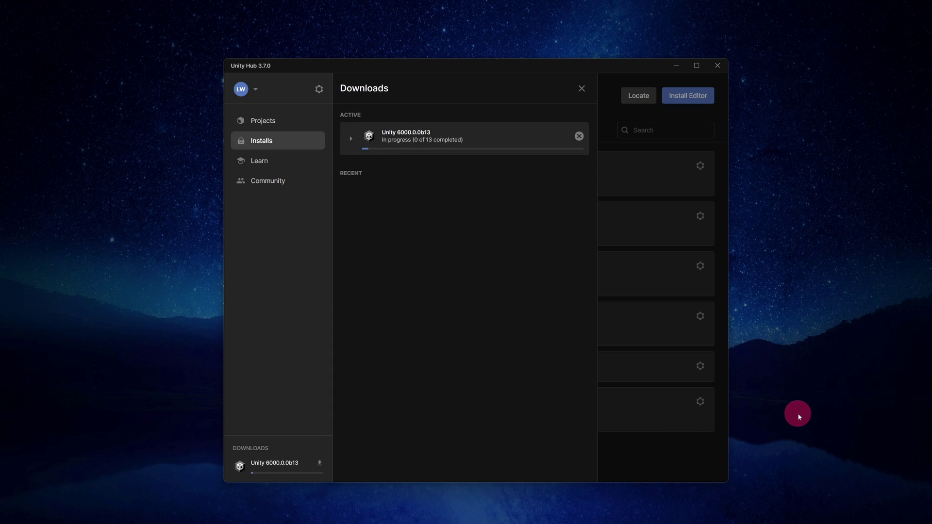
click(351, 139)
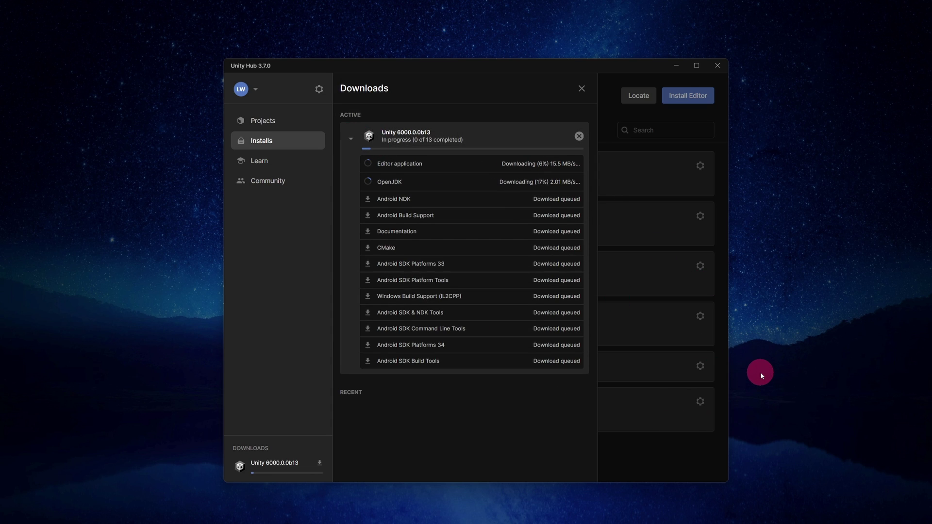
click(352, 162)
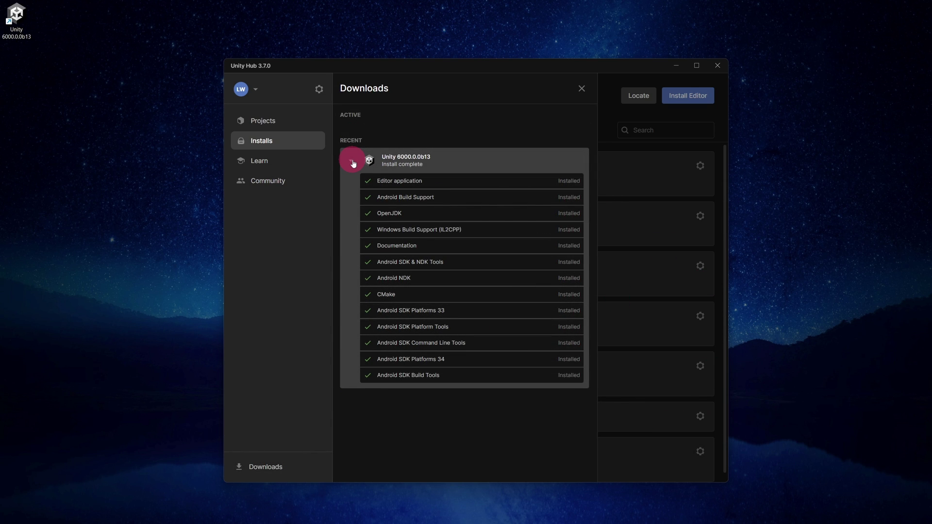
Switch the Quest3 MR project to editor version 6000.0.0b13 and open it with that version
click(282, 120)
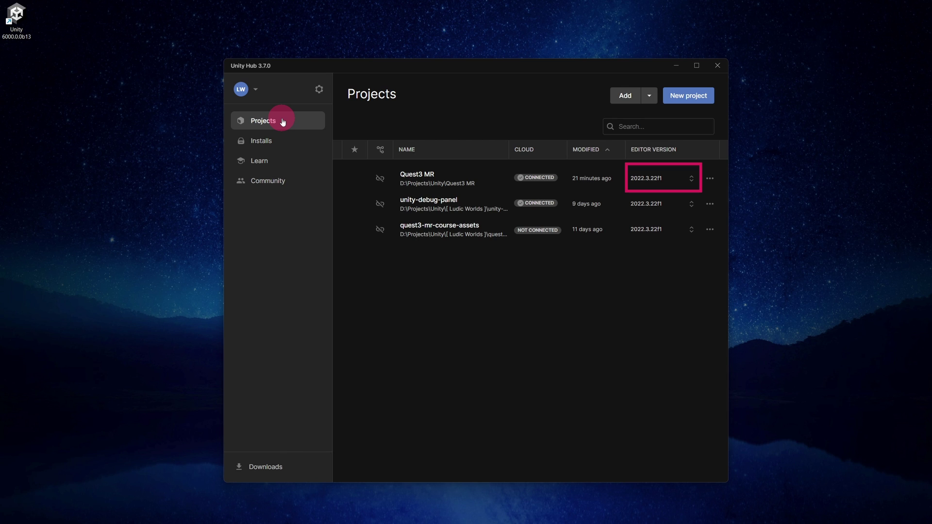
click(691, 179)
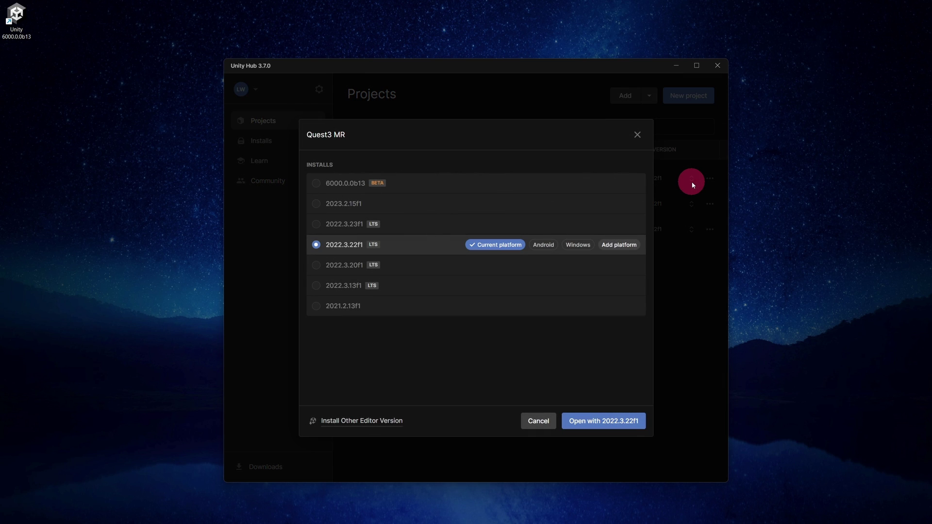
click(560, 184)
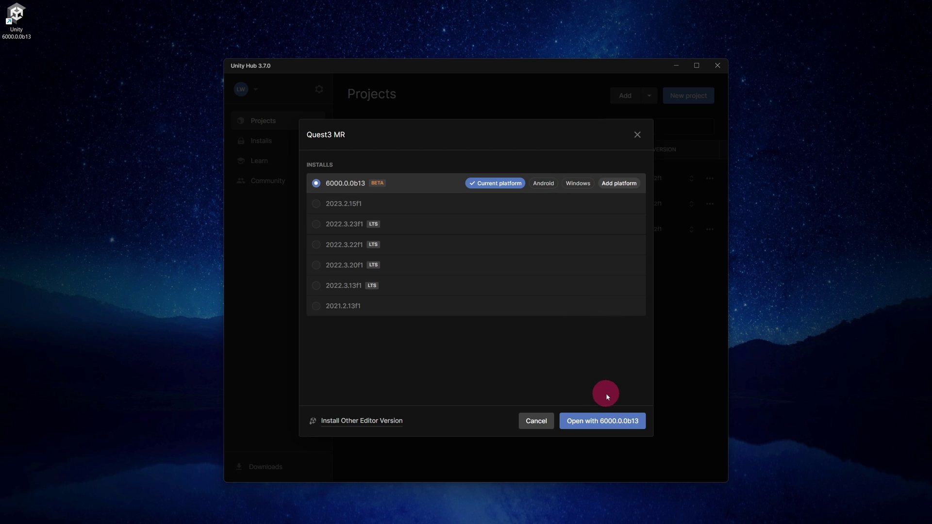
click(619, 422)
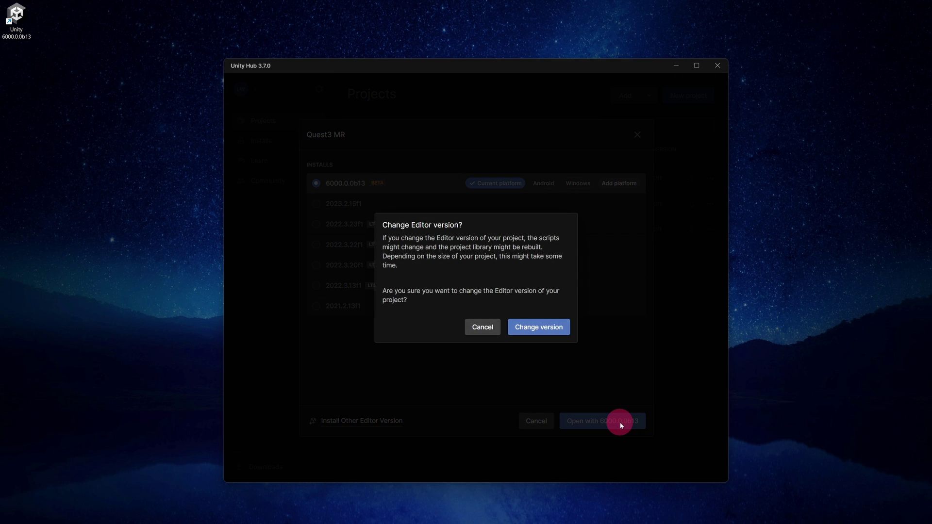
click(552, 328)
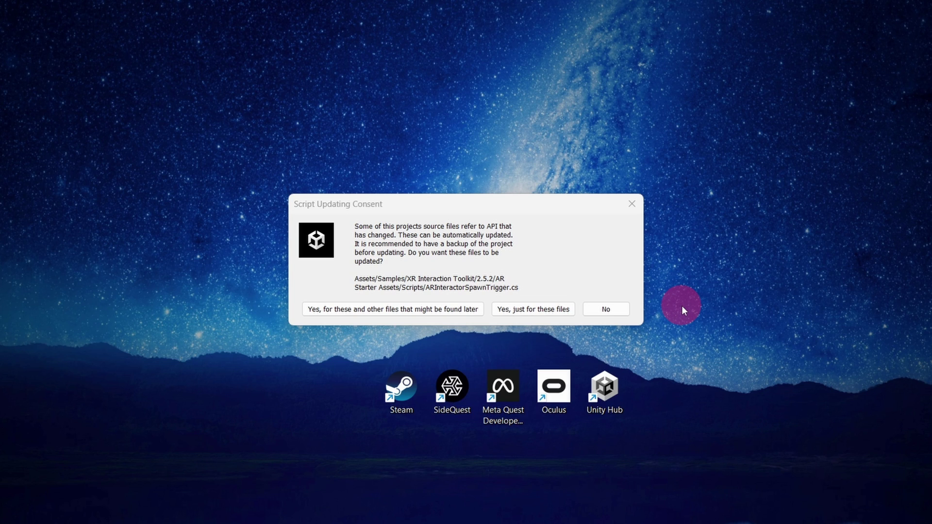
Upgrade the project on opening by allowing script updates for all affected files, ignoring Safe Mode and accepting the URP material upgrade
click(457, 313)
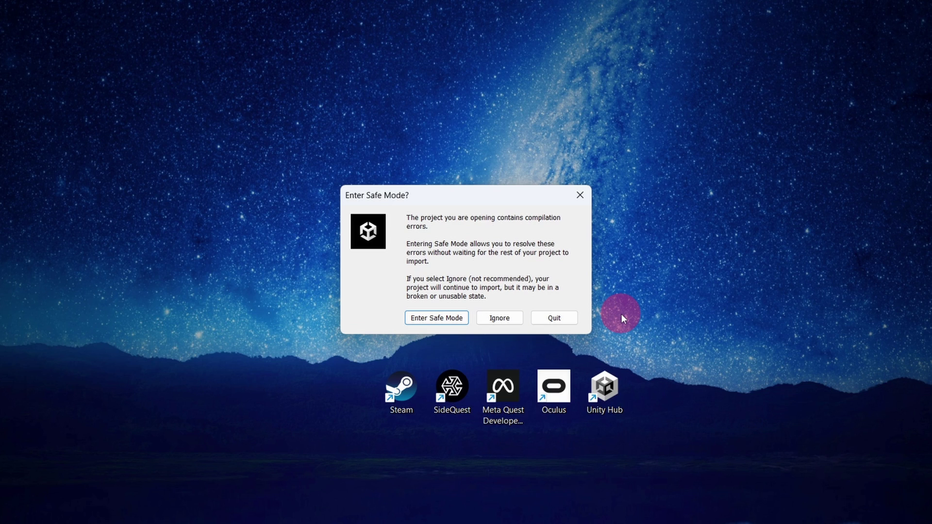
click(499, 317)
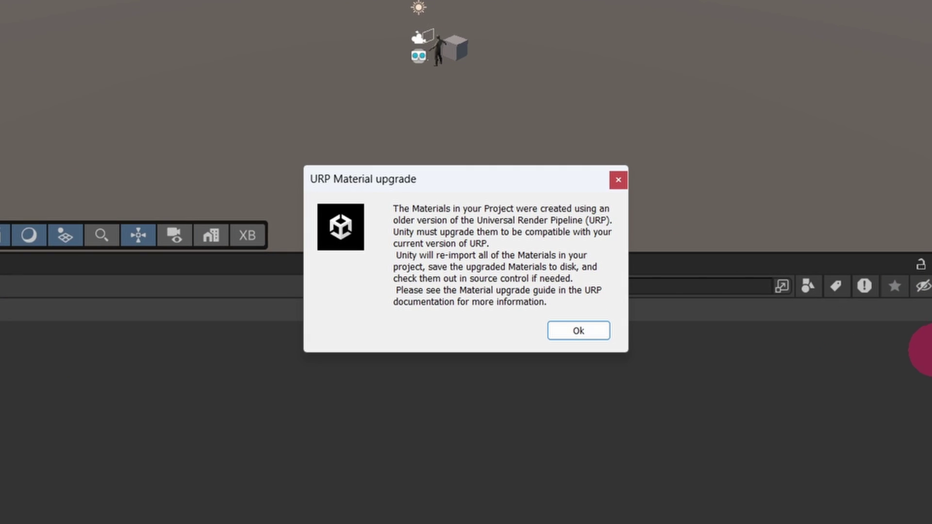
click(573, 329)
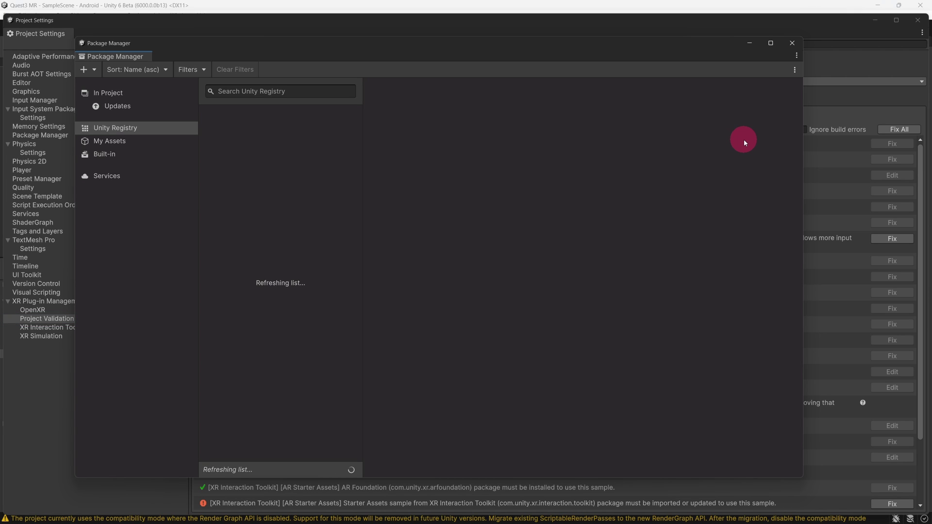
Enable pre-release packages in the project's Package Manager settings, acknowledge the notice and close the settings
click(877, 20)
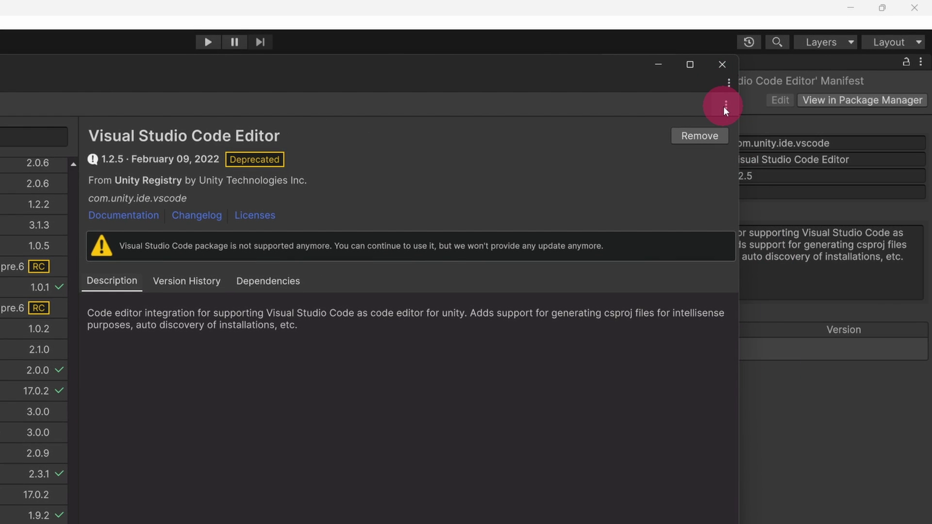
click(724, 108)
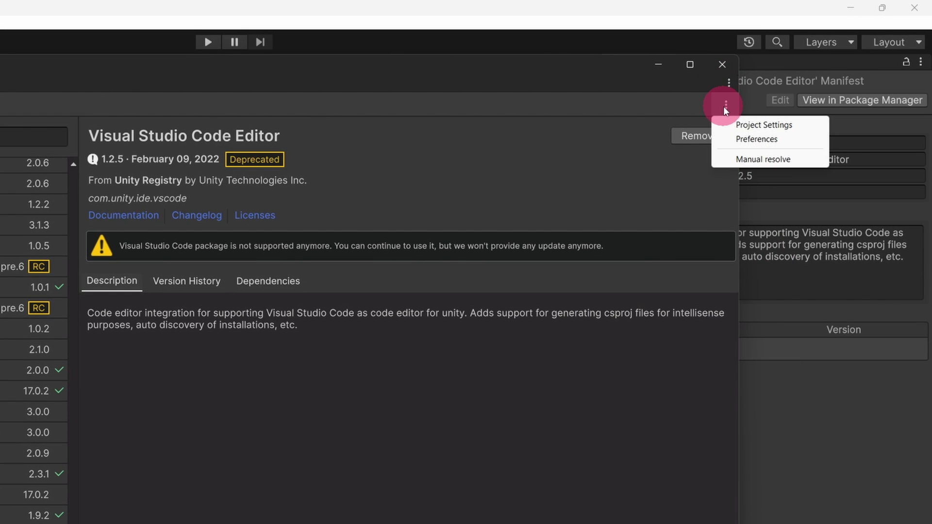
click(750, 124)
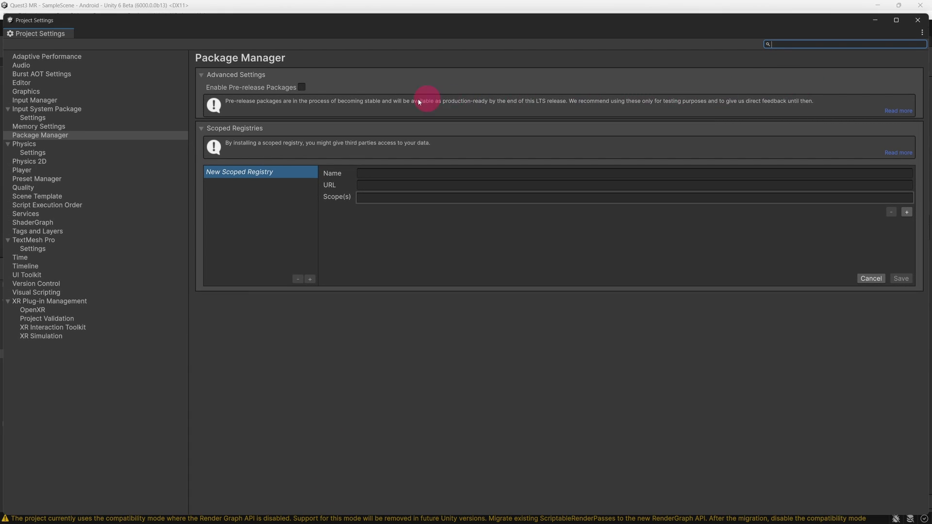
click(303, 87)
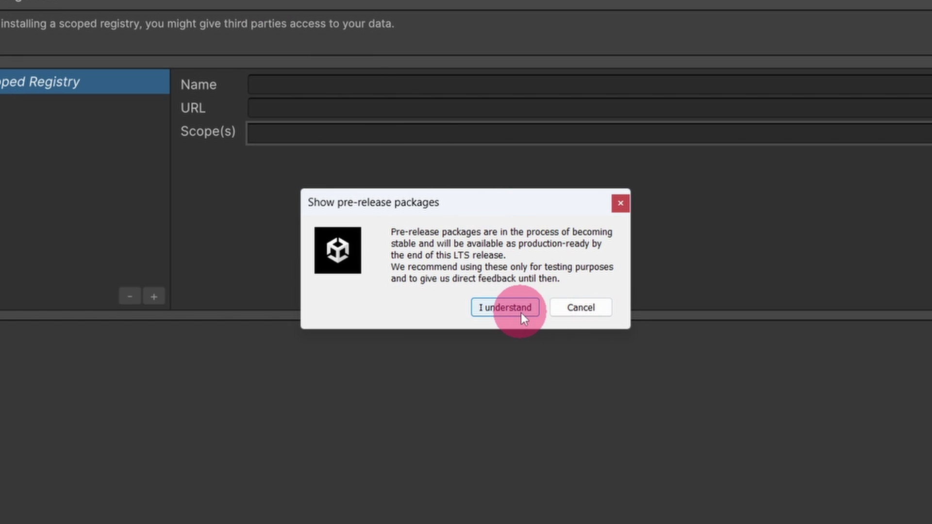
click(520, 312)
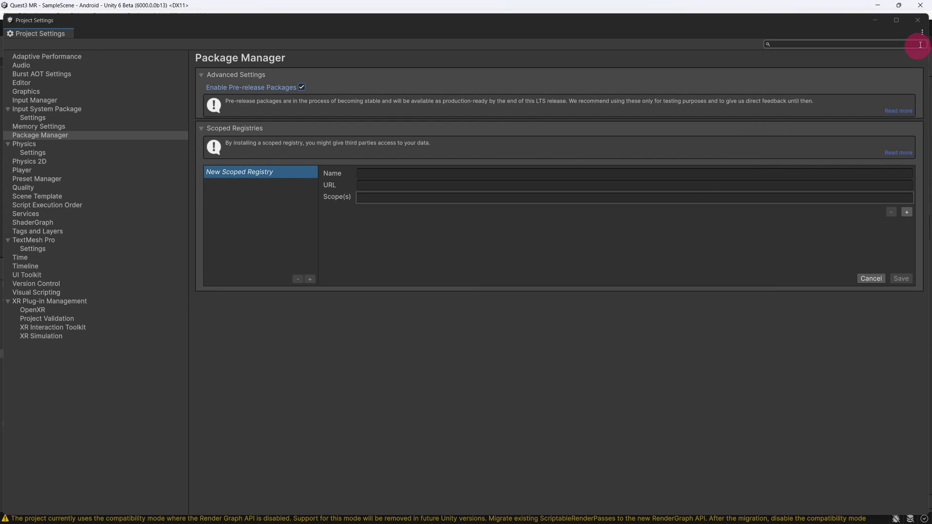
click(917, 20)
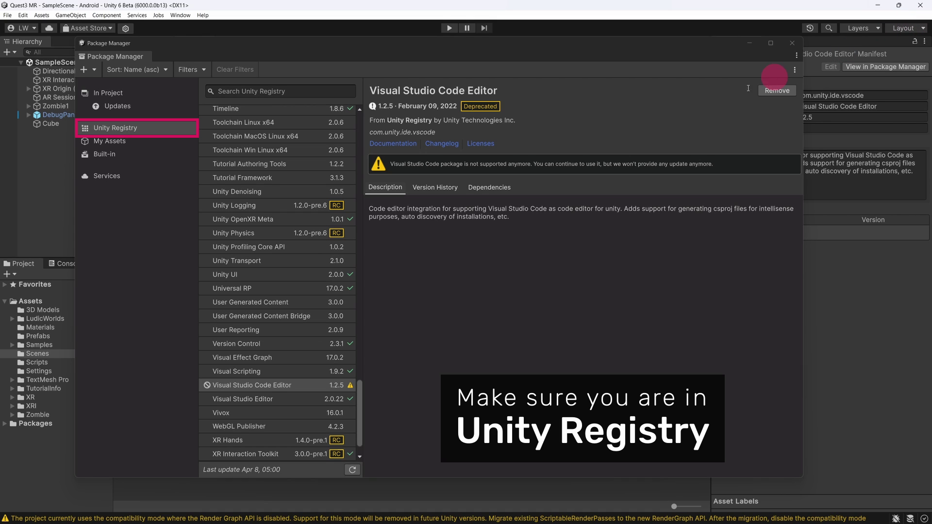
Check the Unity OpenXR Meta package's version history and install com.unity.xr.meta-openxr by name with version 2.0.0-pre.1
click(286, 219)
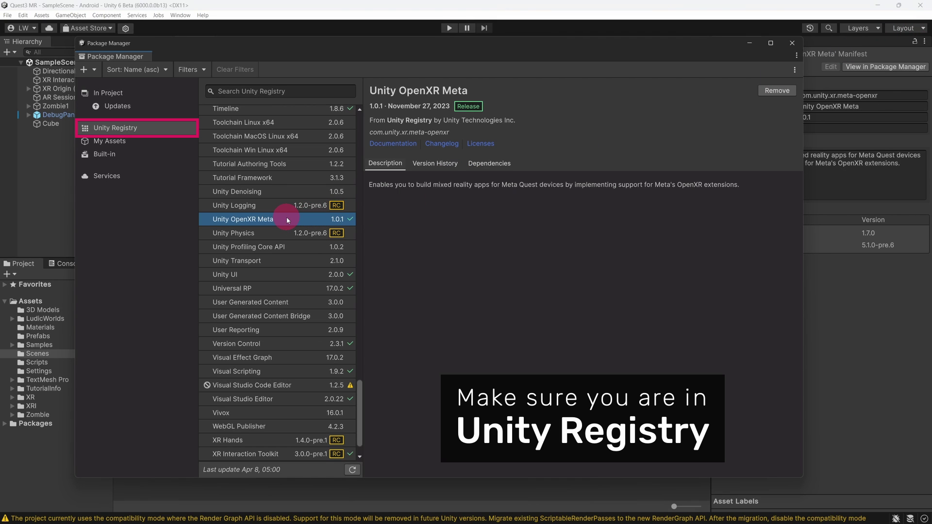
click(436, 163)
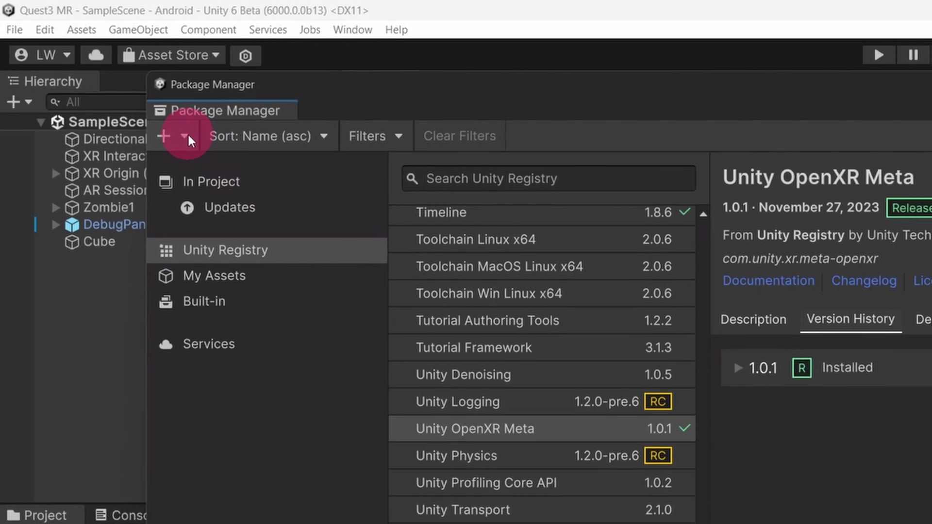
click(188, 136)
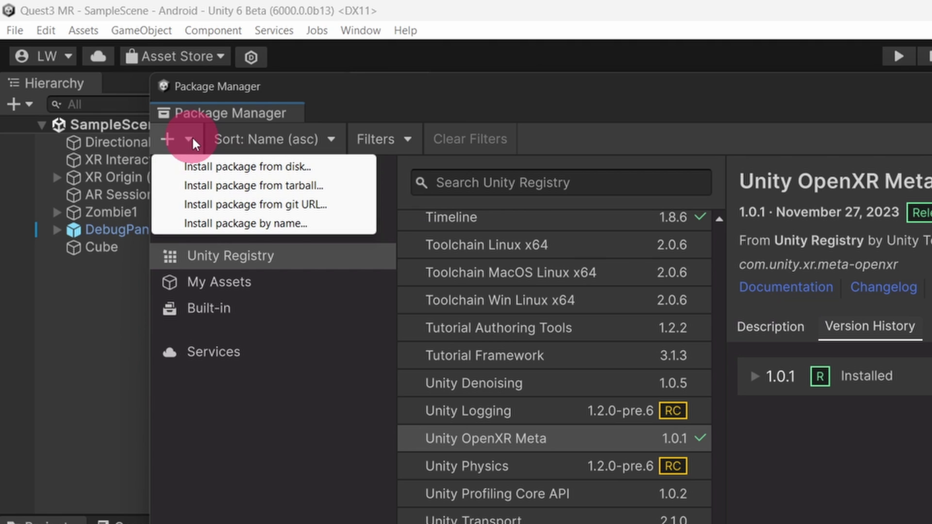
click(318, 223)
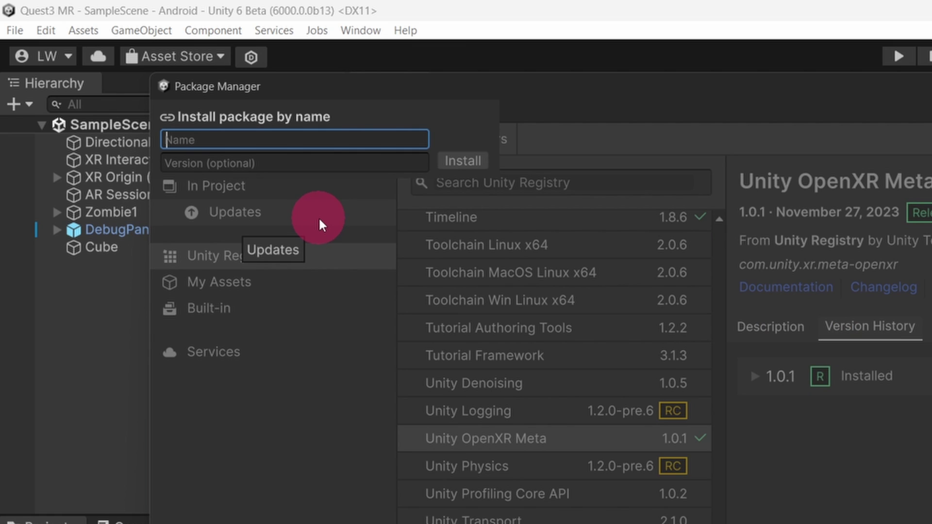
text(c)
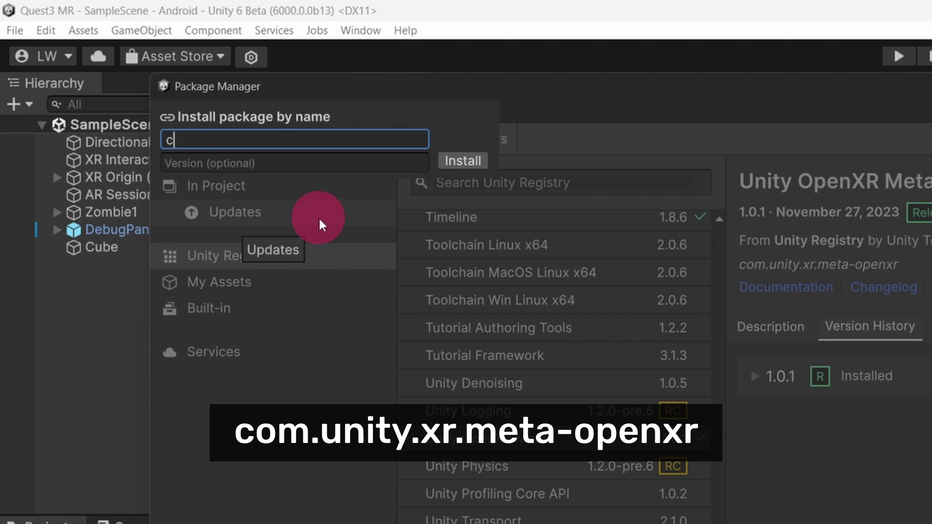
text(om.unity.xr)
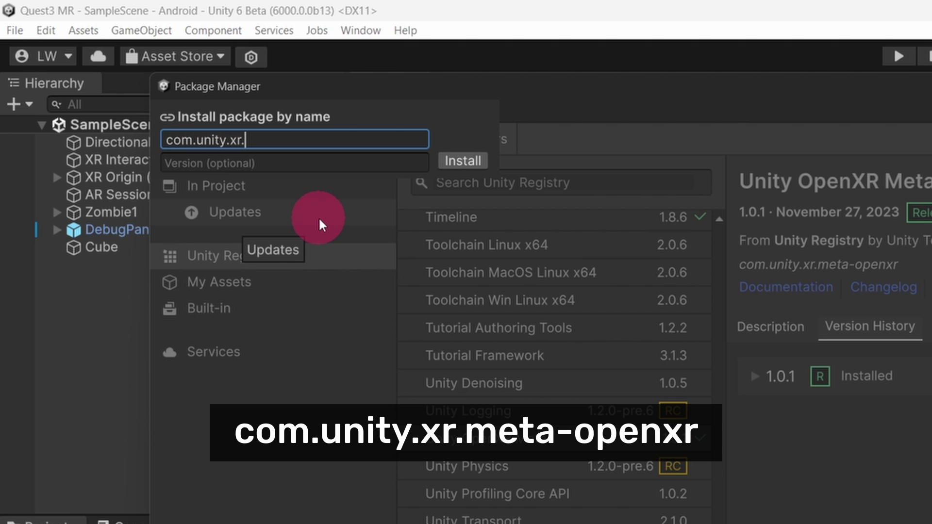
text(.meta-openxr)
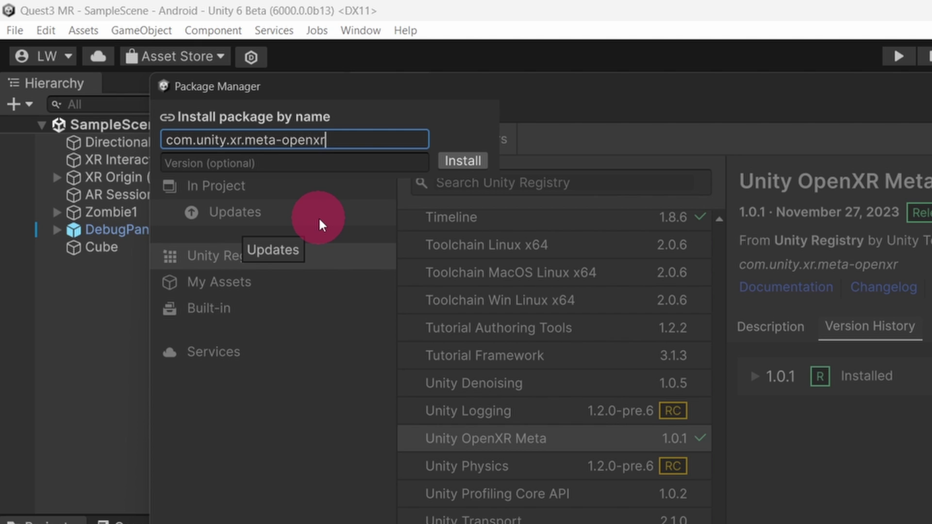
click(291, 163)
text(2.0.0-pre.1)
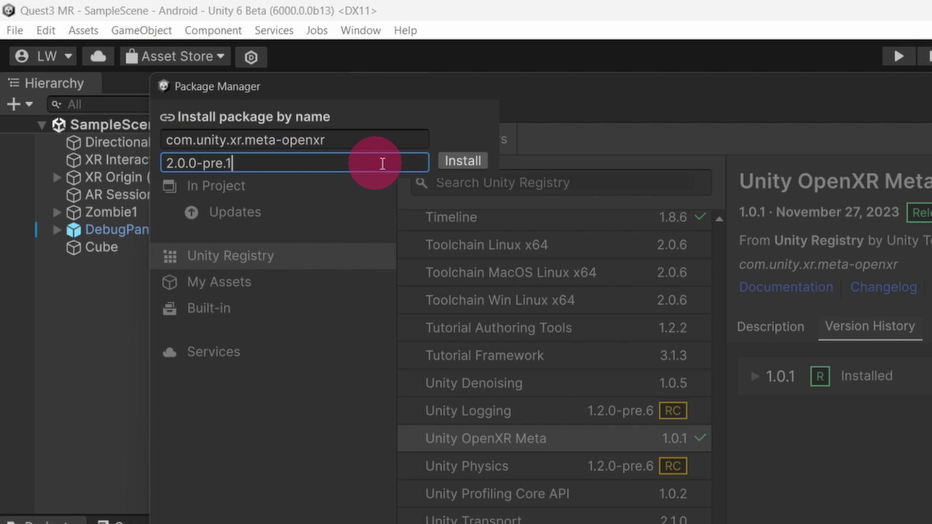
click(465, 160)
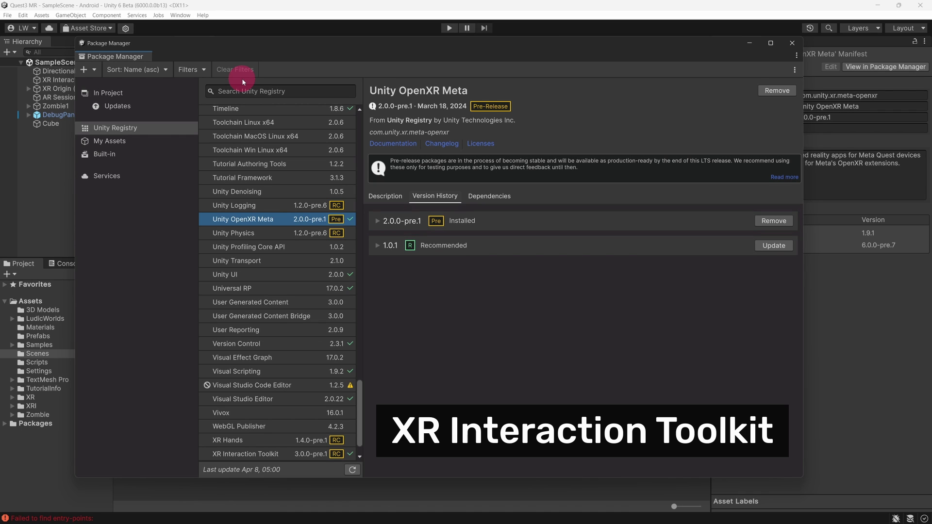
Update the XR Interaction Toolkit package to version 3.0.1 and allow script updates for these and any other files found
scroll(359, 430, down, 2)
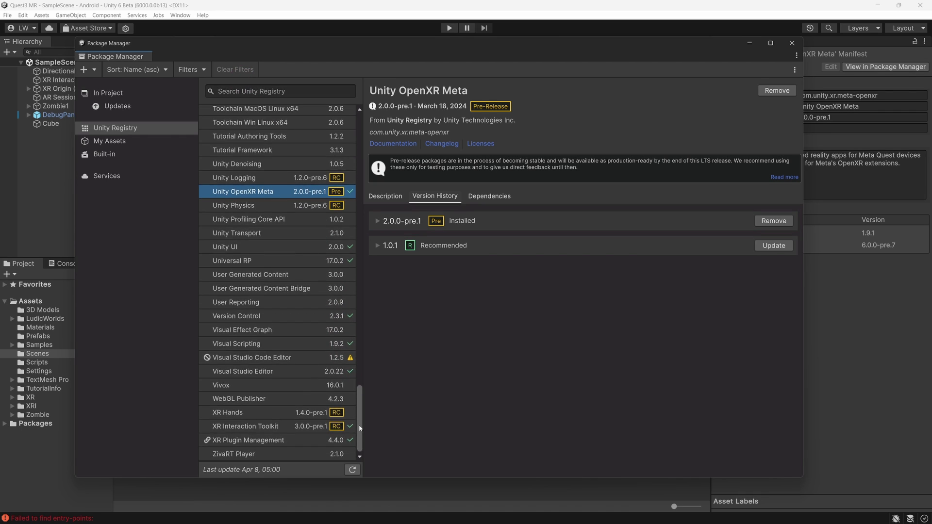
click(359, 430)
click(288, 426)
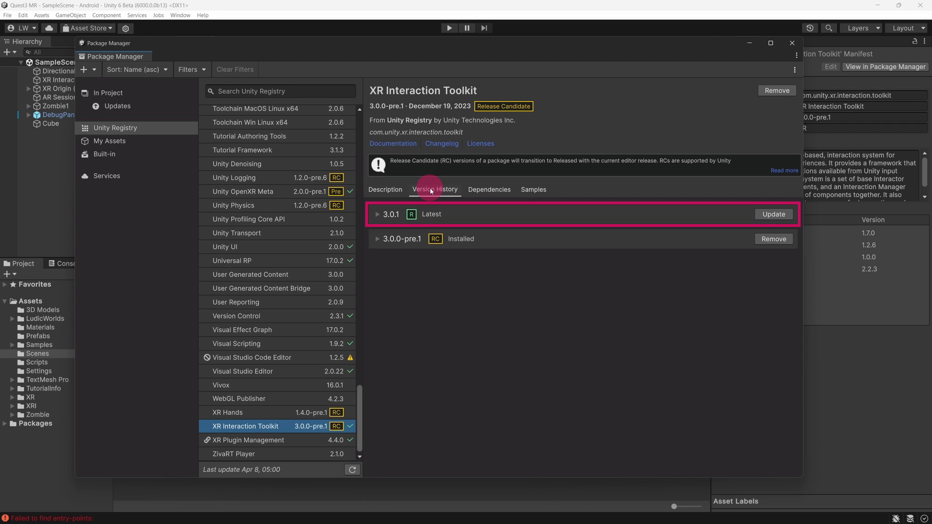
click(779, 216)
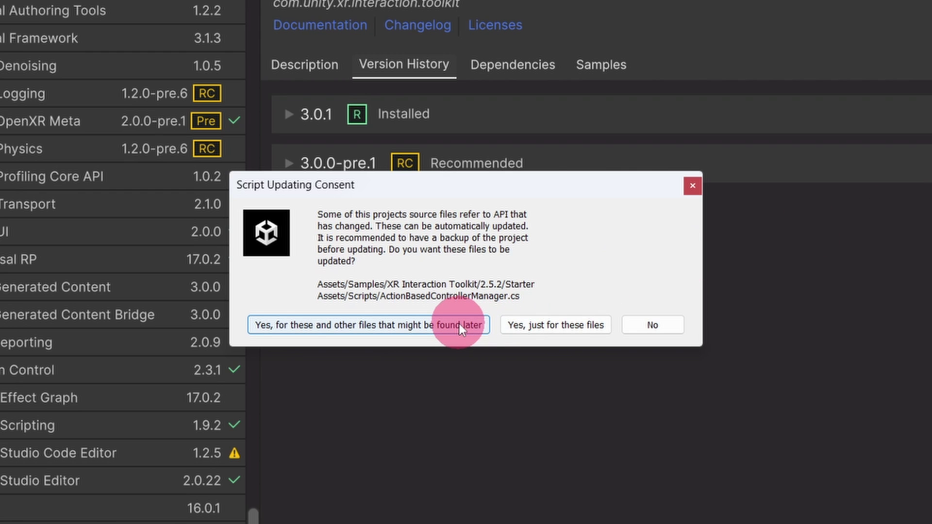
click(459, 324)
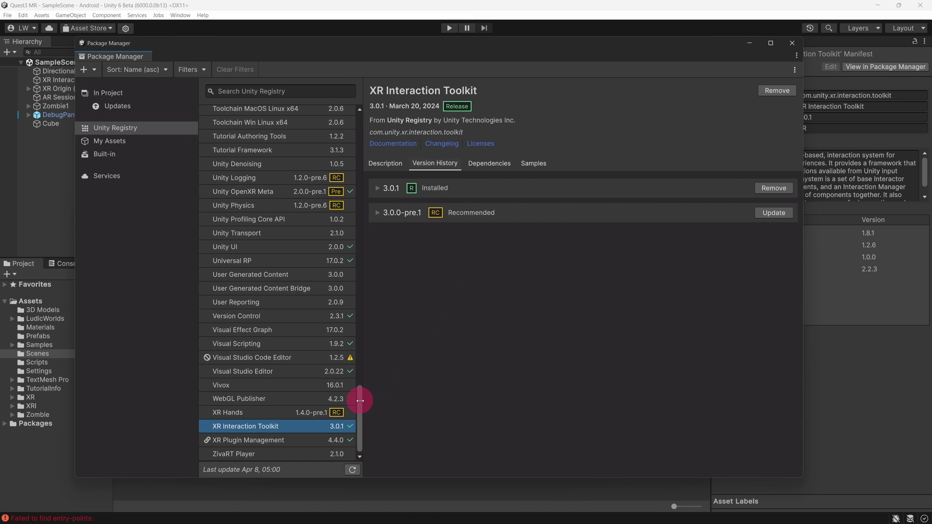
Update the AR Foundation package to version 6.0.1 and accept changing a package that other packages use
drag(359, 401, 368, 189)
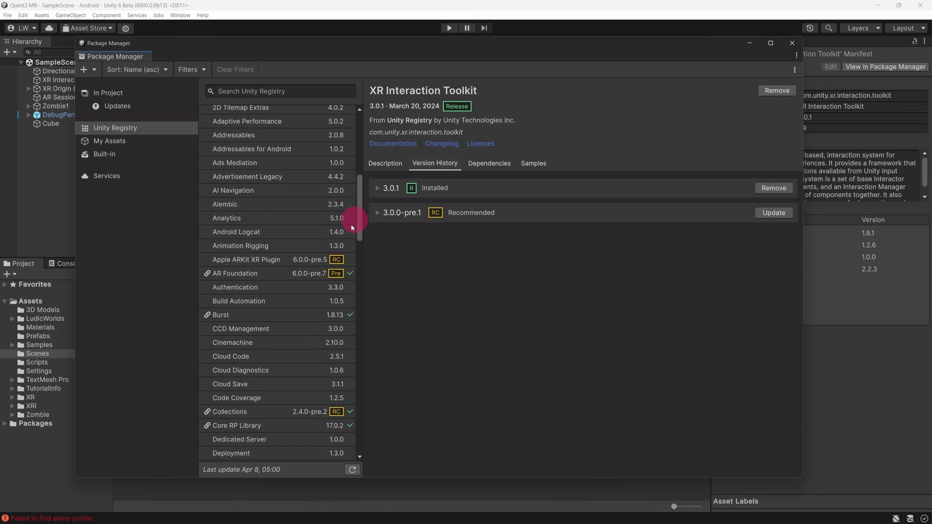
click(271, 273)
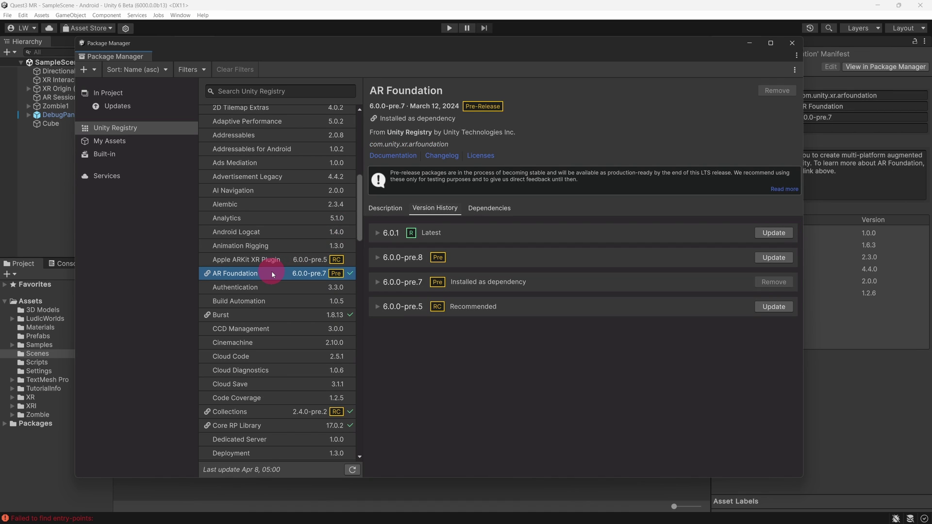
click(783, 234)
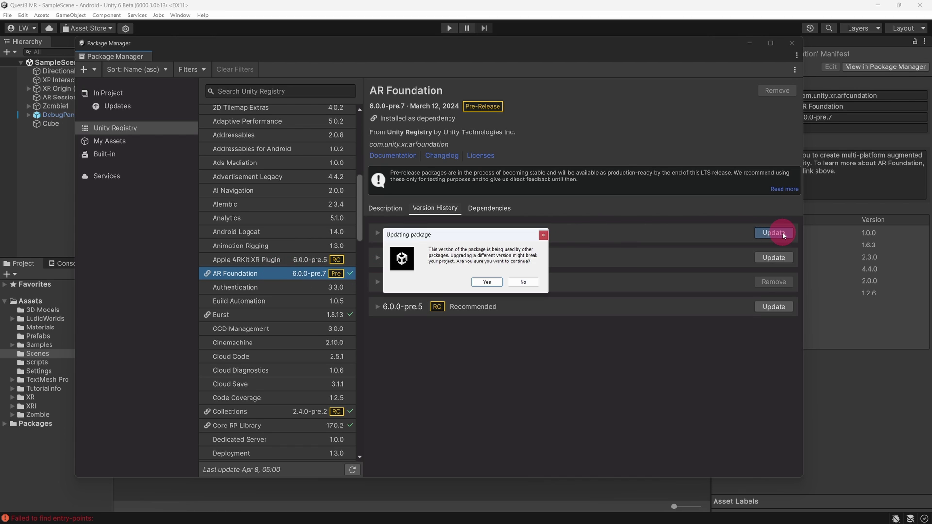
click(481, 283)
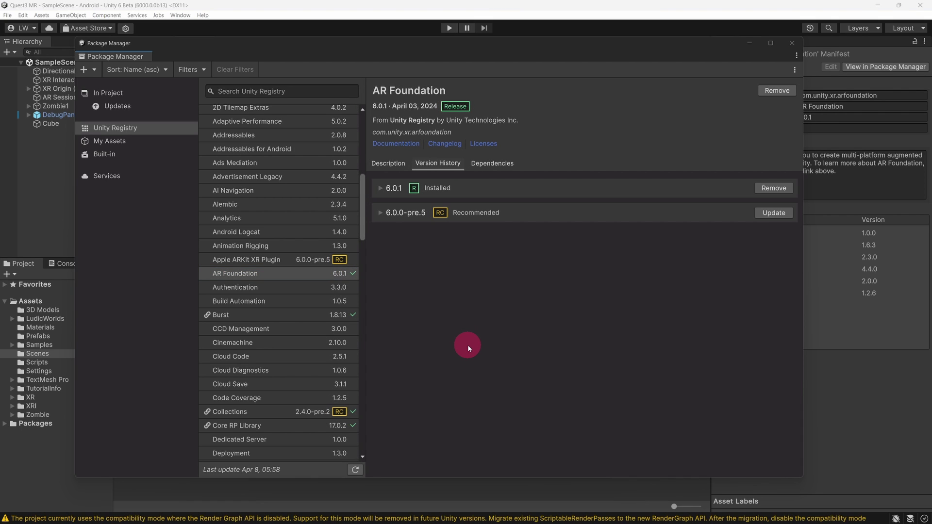
Remove the deprecated Visual Studio Code Editor package from the project and close the Package Manager
drag(360, 235, 398, 431)
click(308, 358)
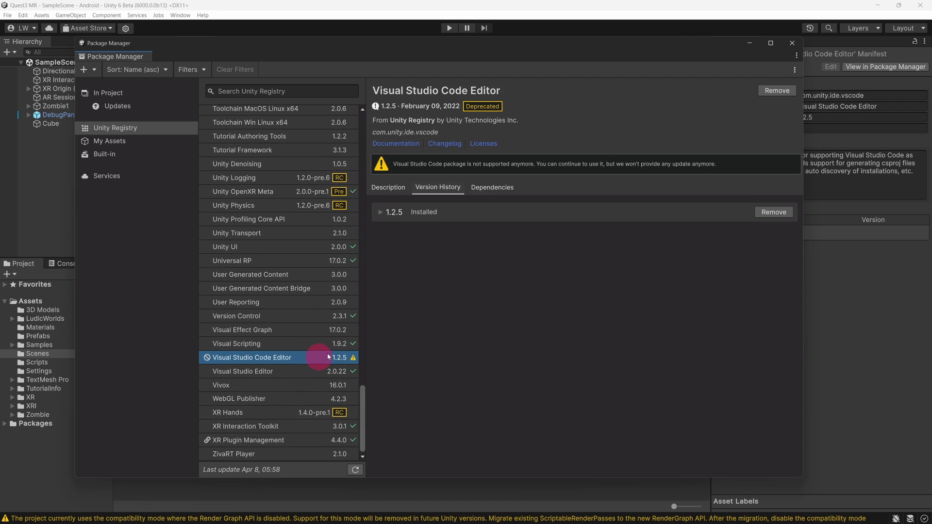
click(769, 97)
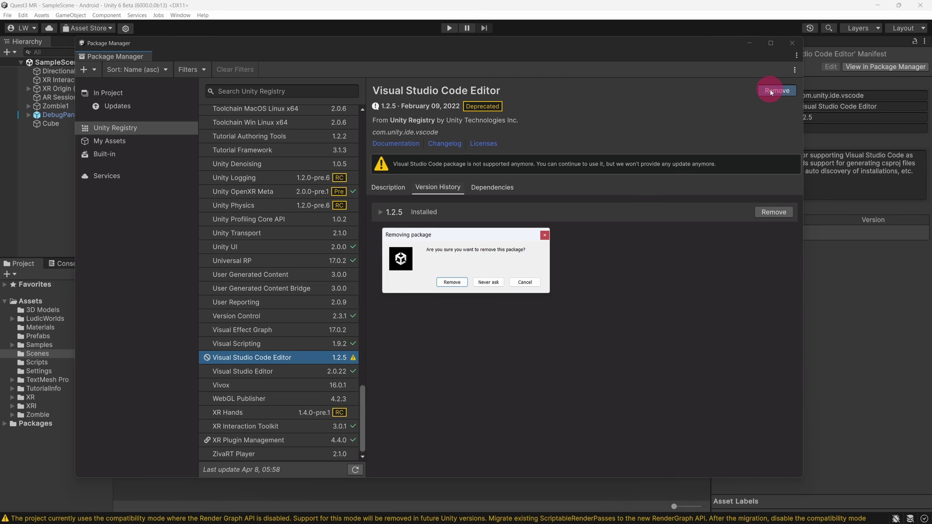
click(465, 282)
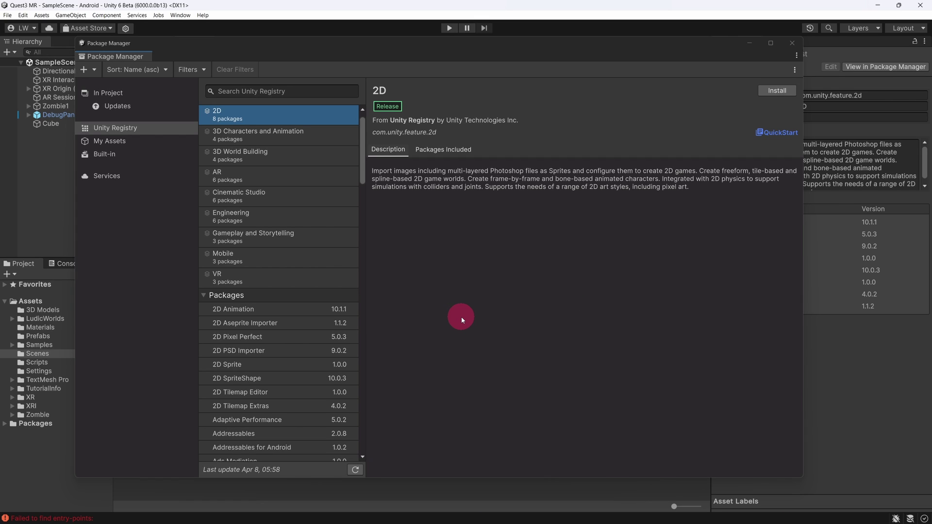
click(792, 43)
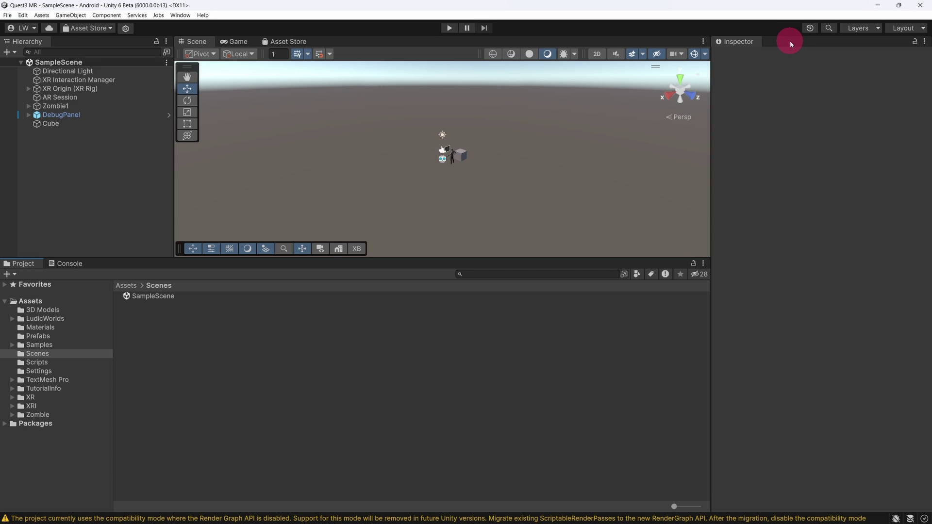
Check the TextMesh Pro script errors in the console and import the TMP Essential Resources
click(70, 263)
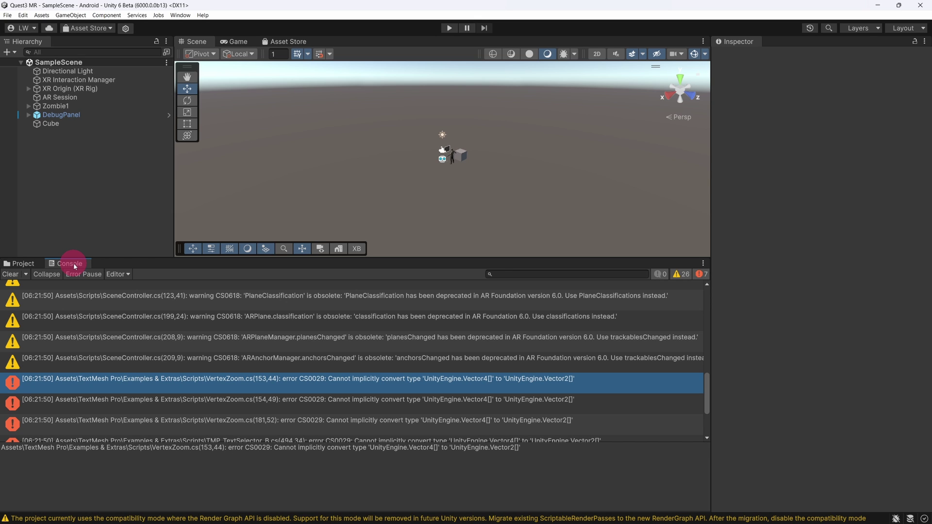
click(182, 15)
mouse_move(257, 216)
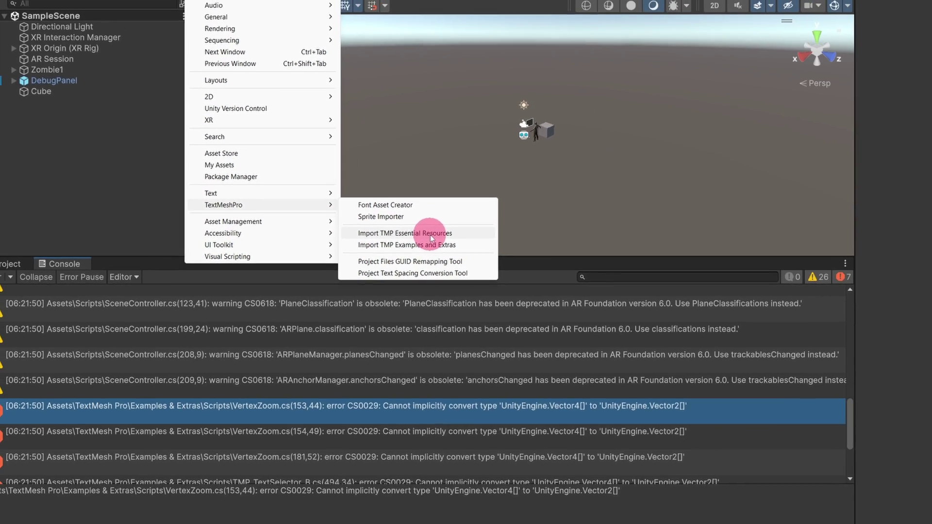
click(436, 227)
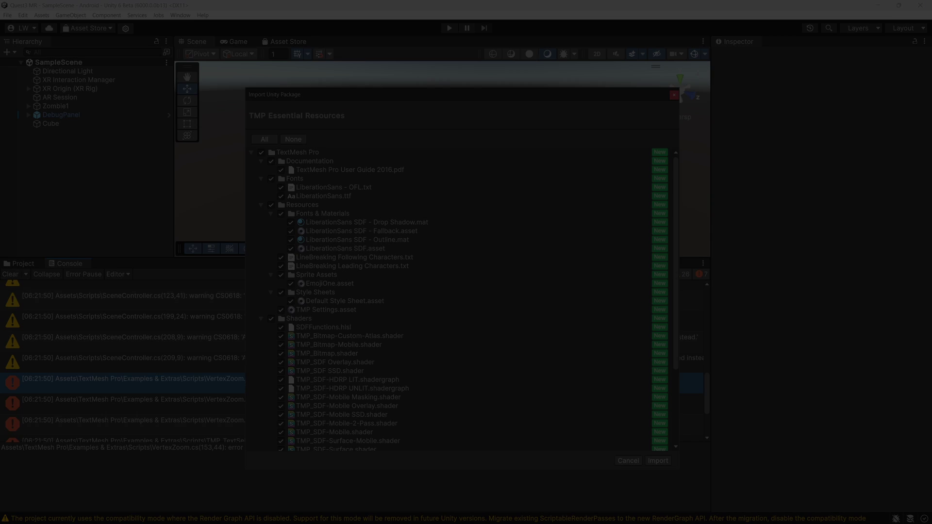
click(640, 245)
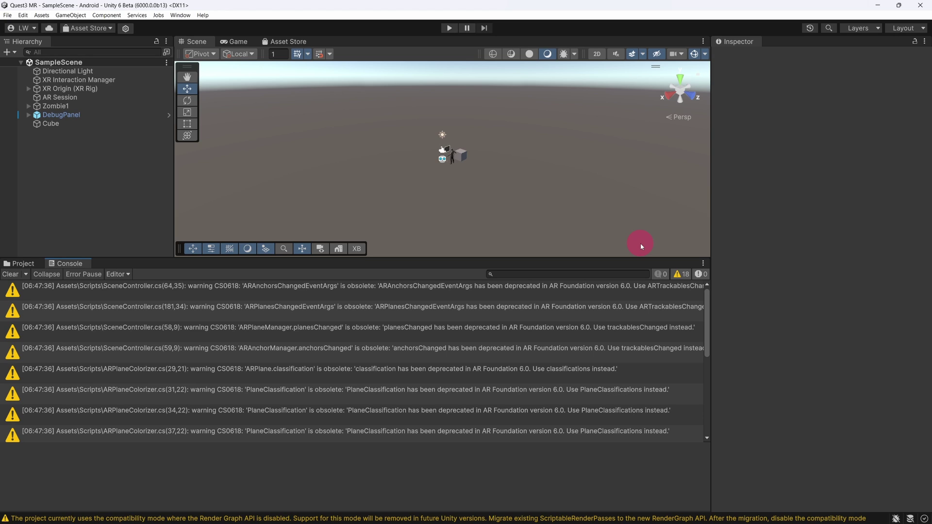
Update the XR Interaction Toolkit's Starter Assets and AR Starter Assets samples to 3.0.1, agreeing to delete their 2.5.2 versions
click(28, 264)
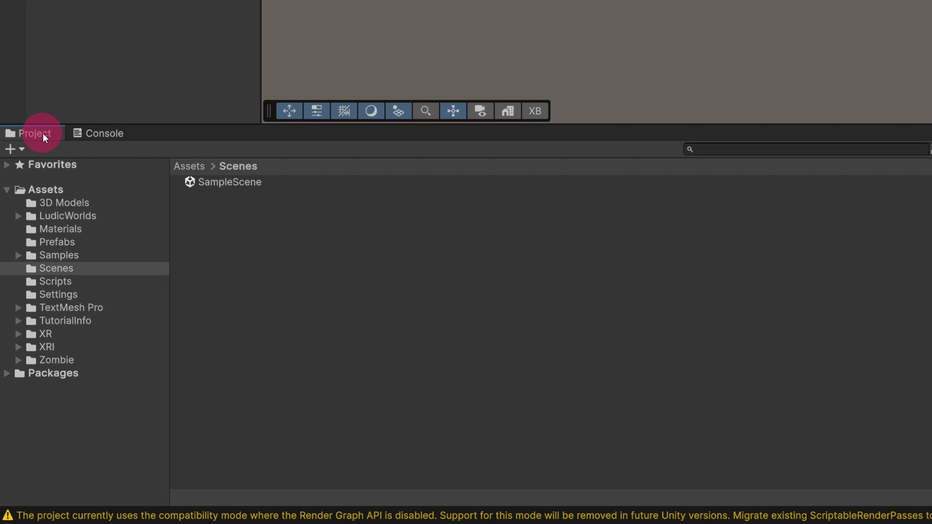
click(18, 256)
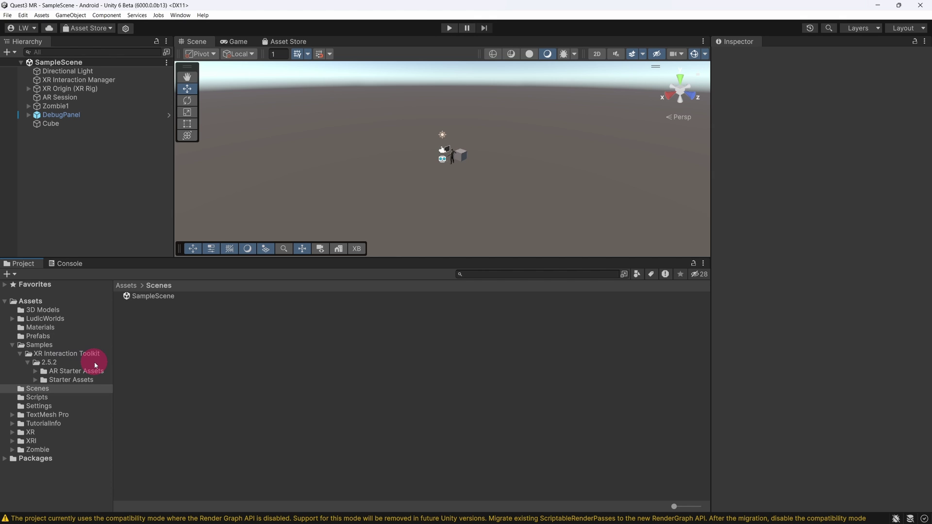
click(184, 19)
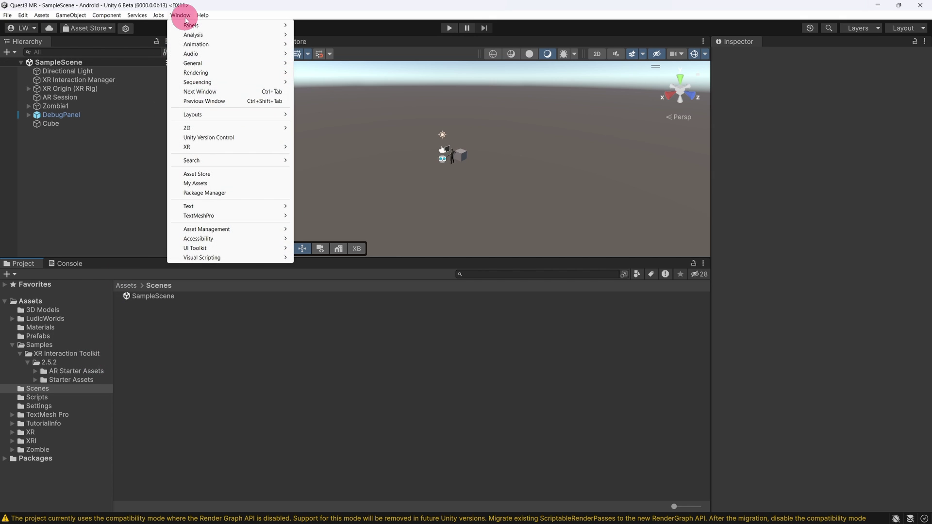
click(227, 192)
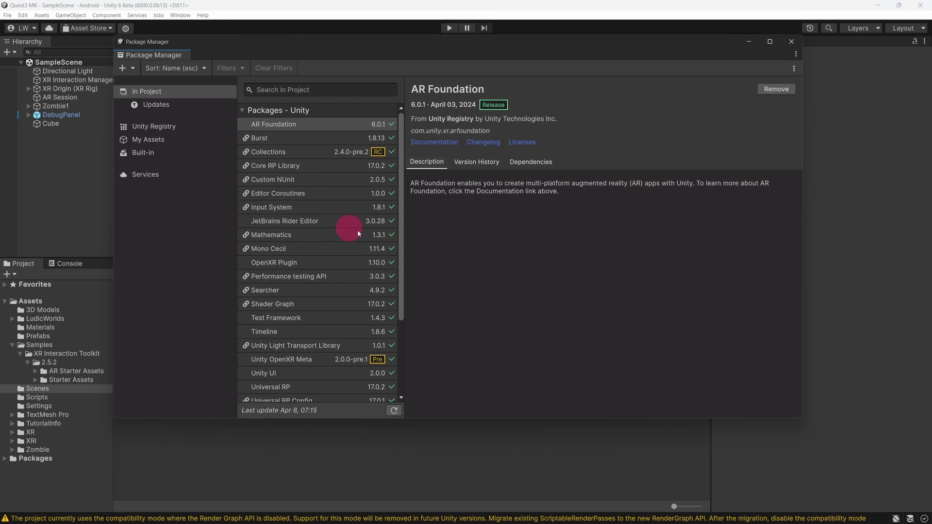
scroll(398, 238, down, 5)
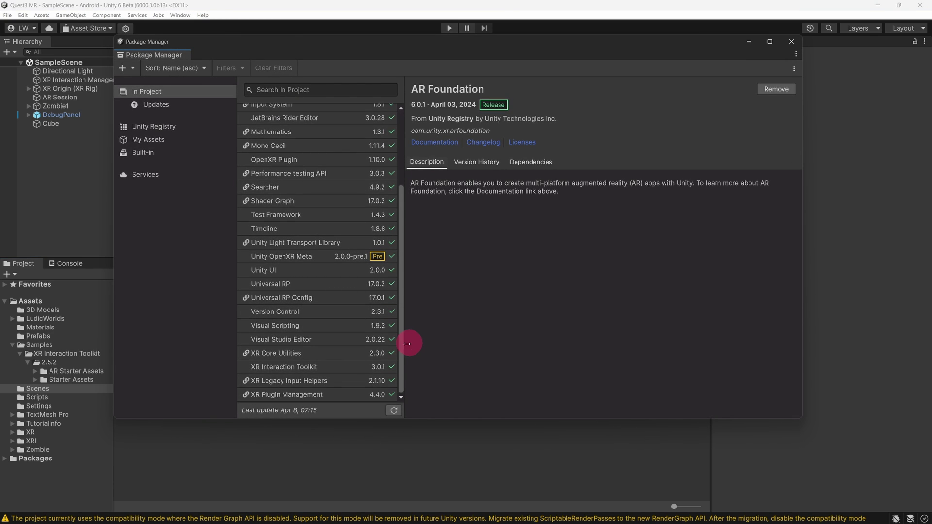
click(338, 366)
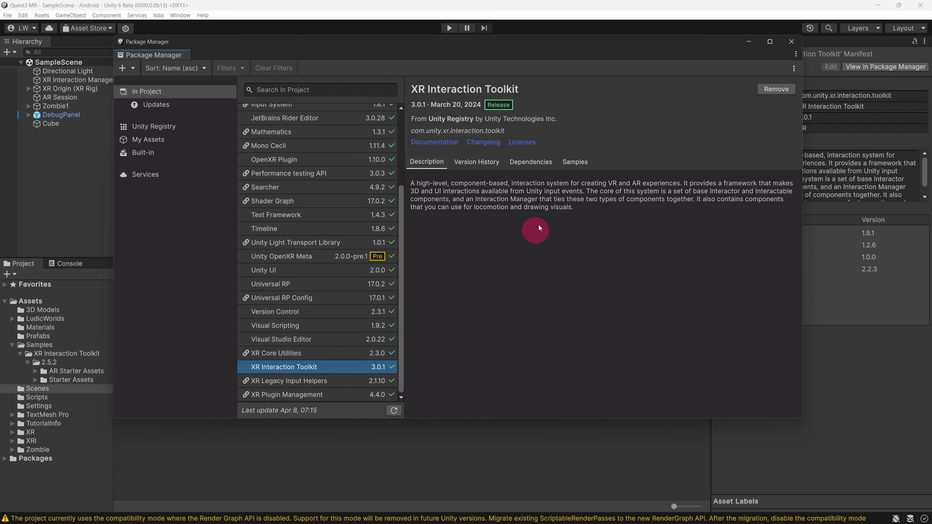
click(573, 163)
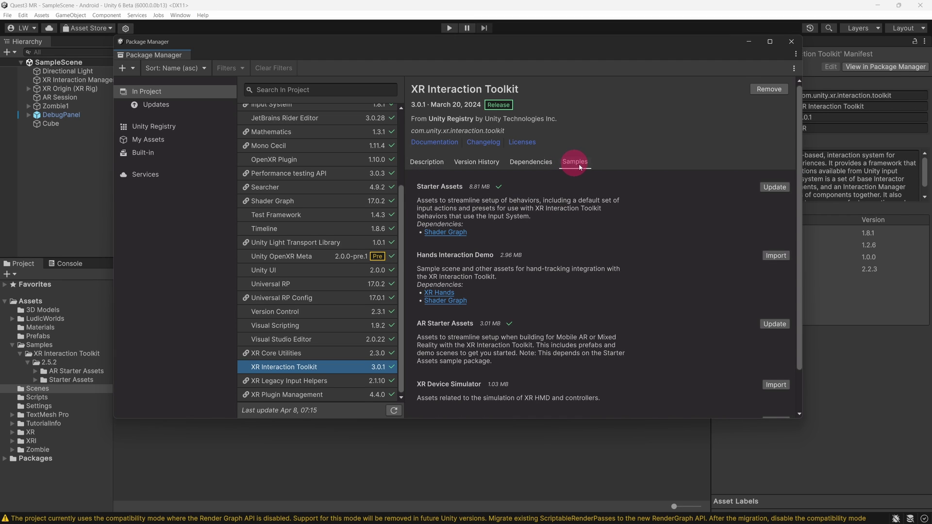
click(773, 187)
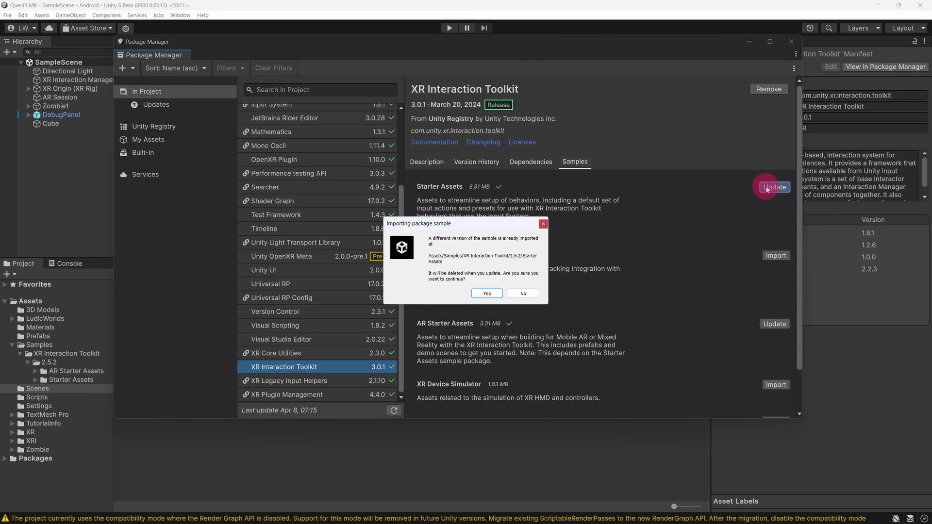
click(486, 294)
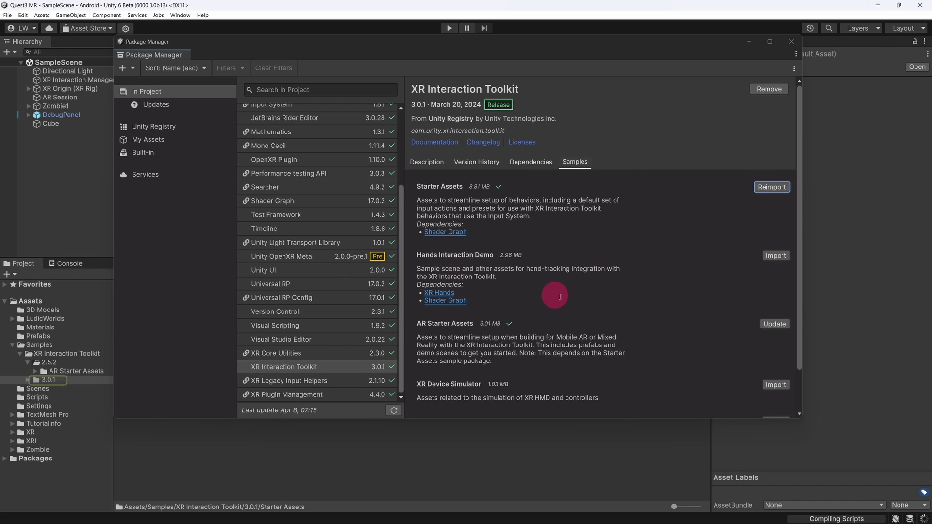
click(774, 322)
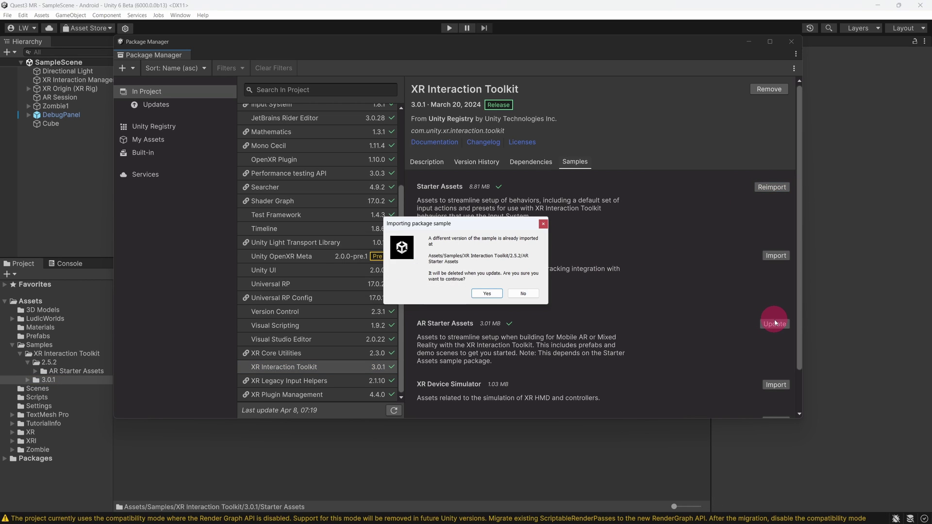
click(486, 293)
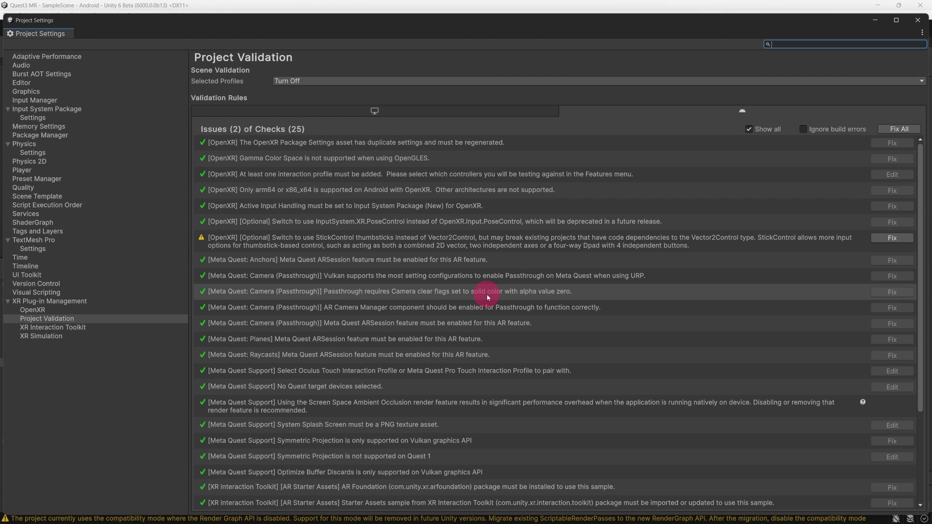
Fix the StickControl thumbstick issue and all other Android project validation issues, and close the Project Settings and Package Manager
click(884, 237)
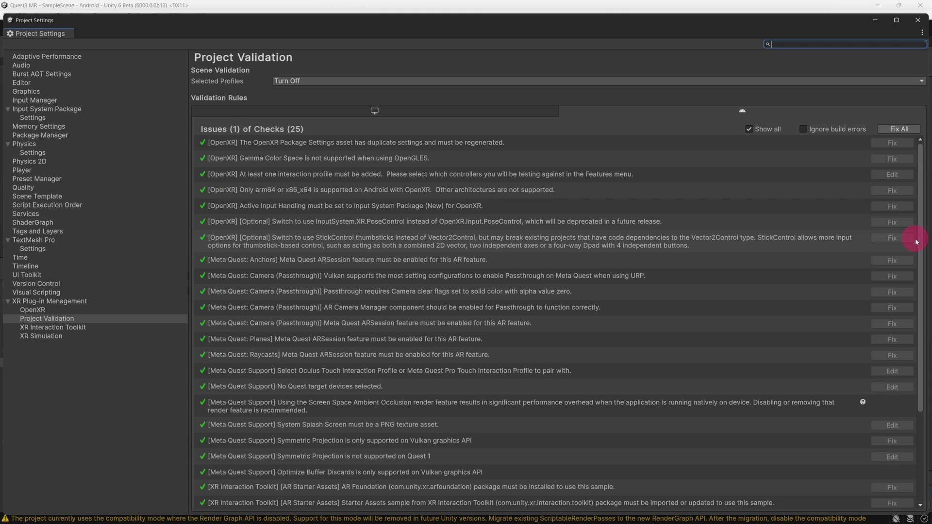
scroll(921, 241, down, 5)
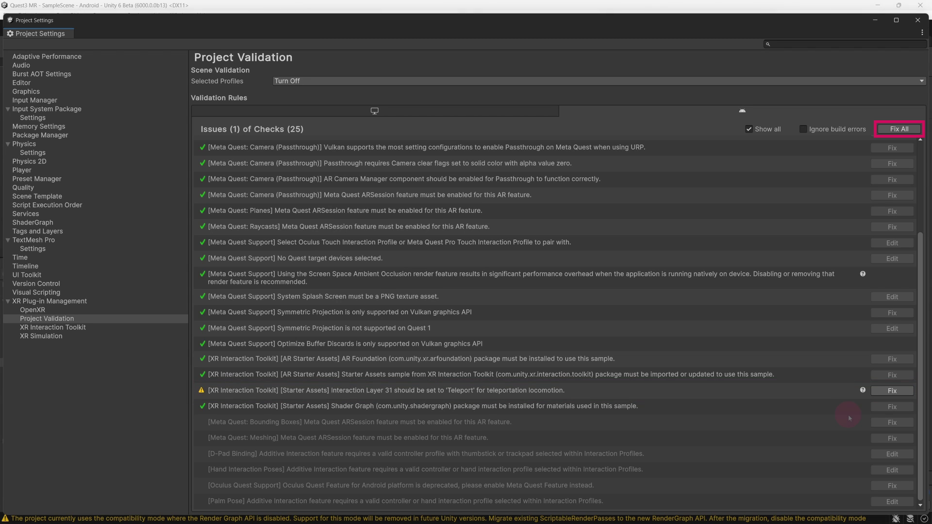
click(904, 129)
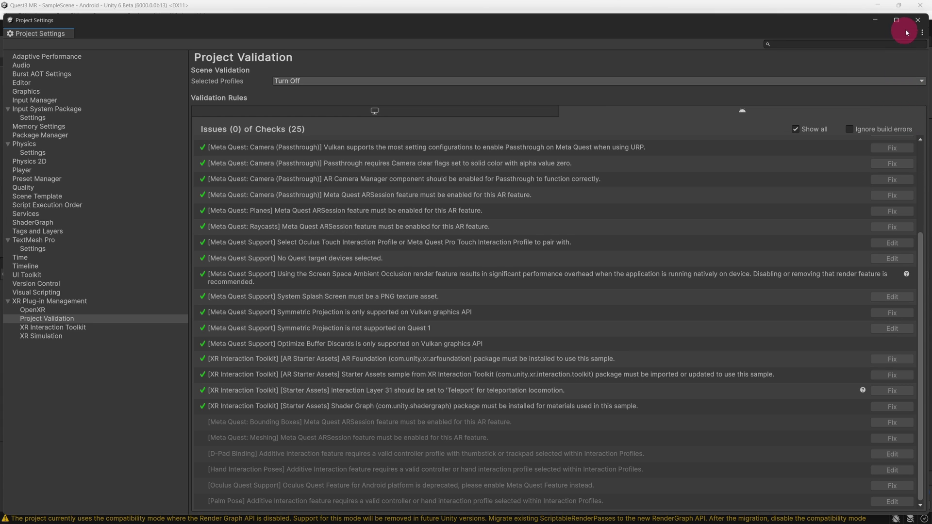
click(917, 20)
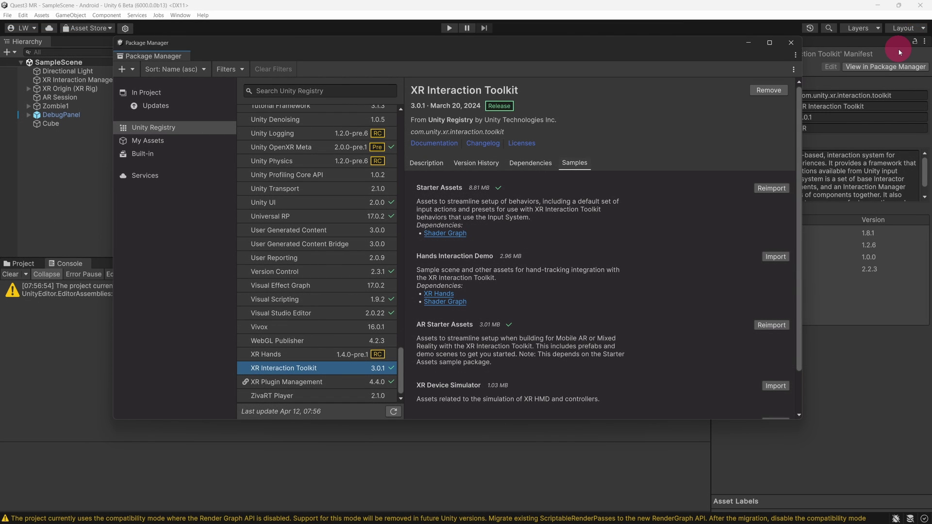
click(793, 43)
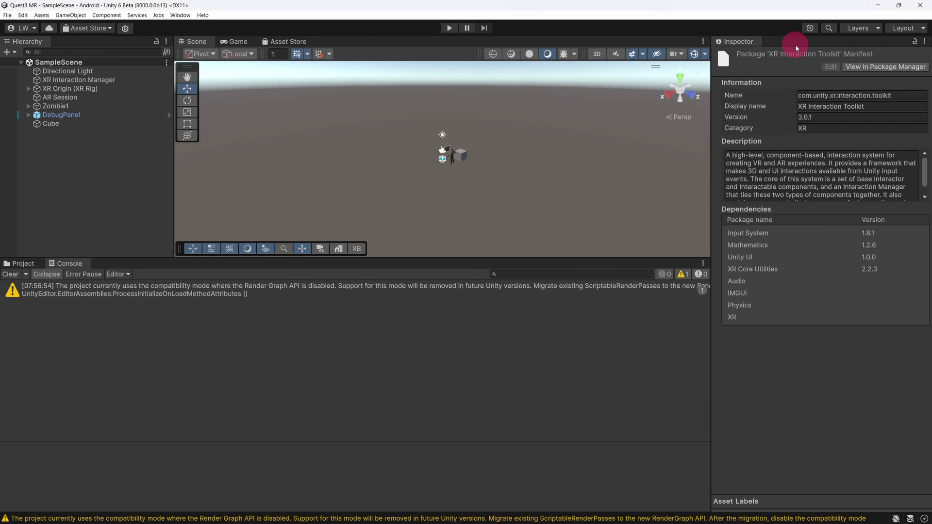
Inspect the XR Origin (XR Rig) components and open the XRI Default Input Actions asset from the 3.0.1 Starter Assets for editing
click(37, 263)
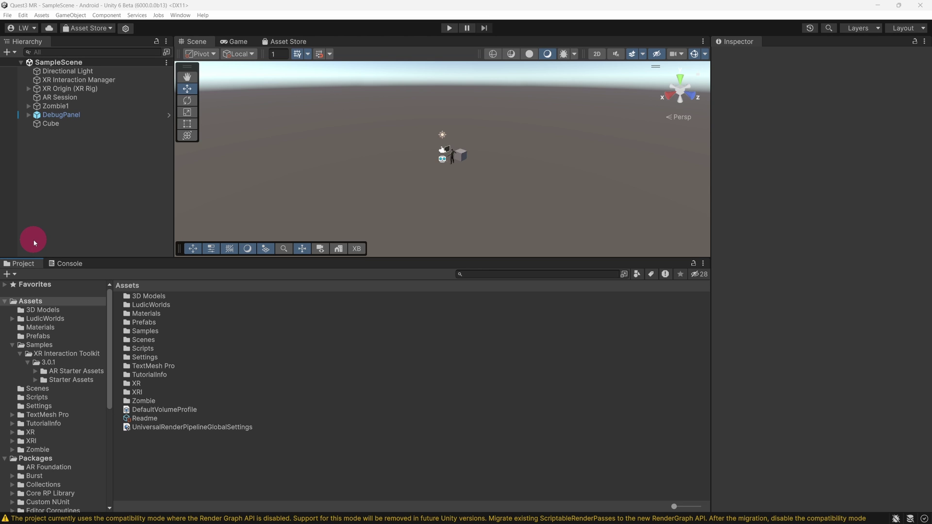
click(92, 88)
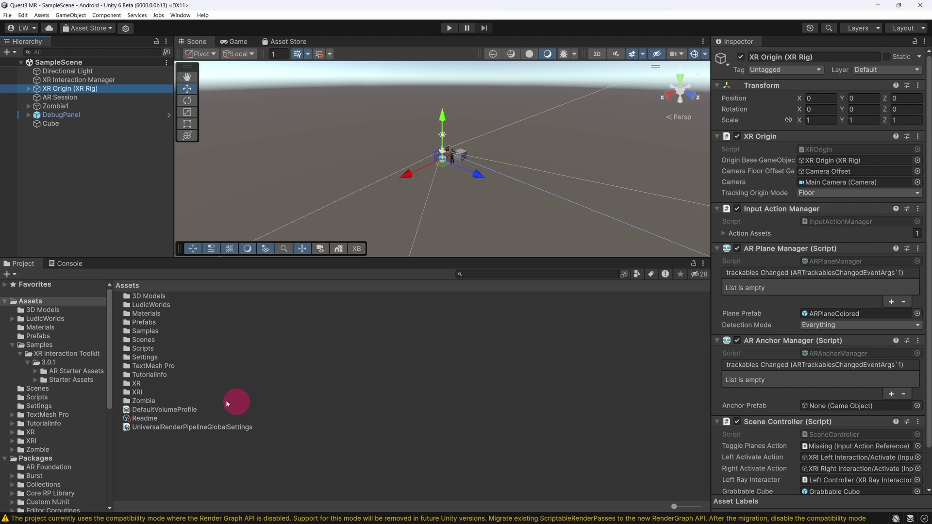
click(78, 380)
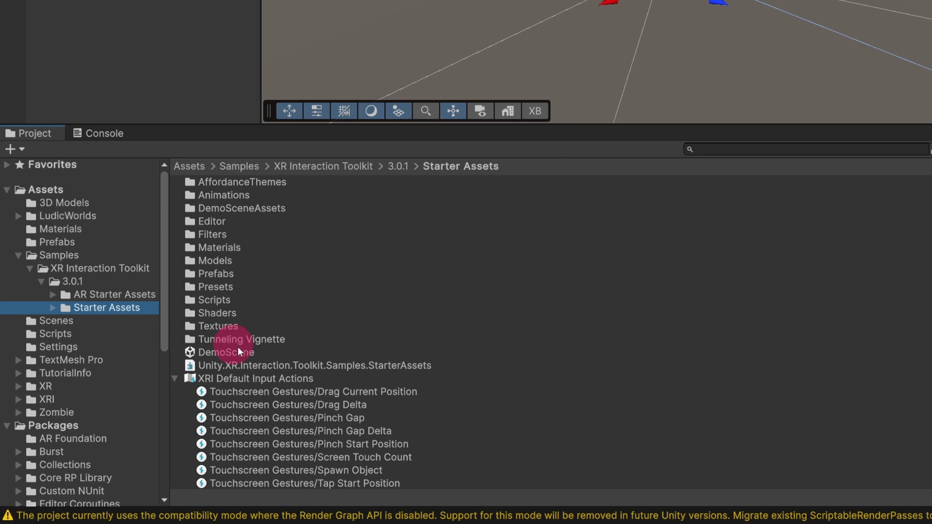
double_click(290, 379)
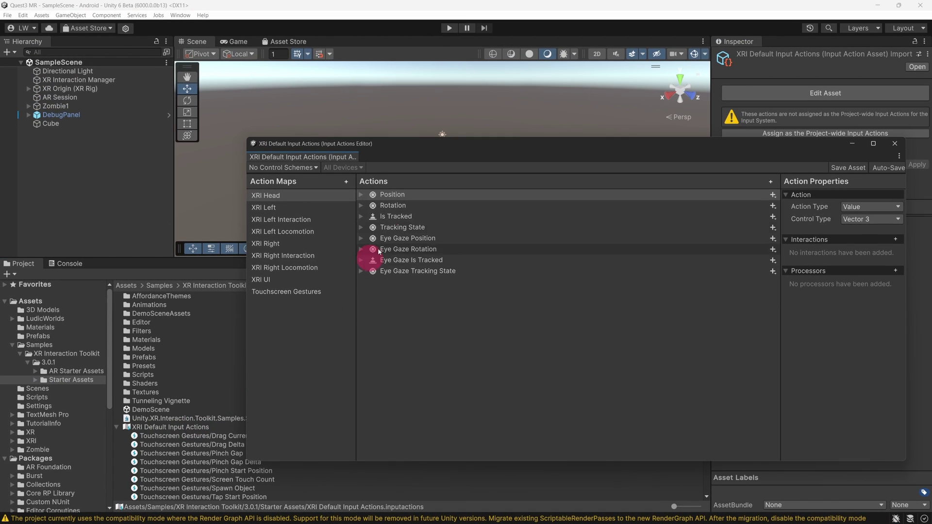
drag(430, 145, 313, 103)
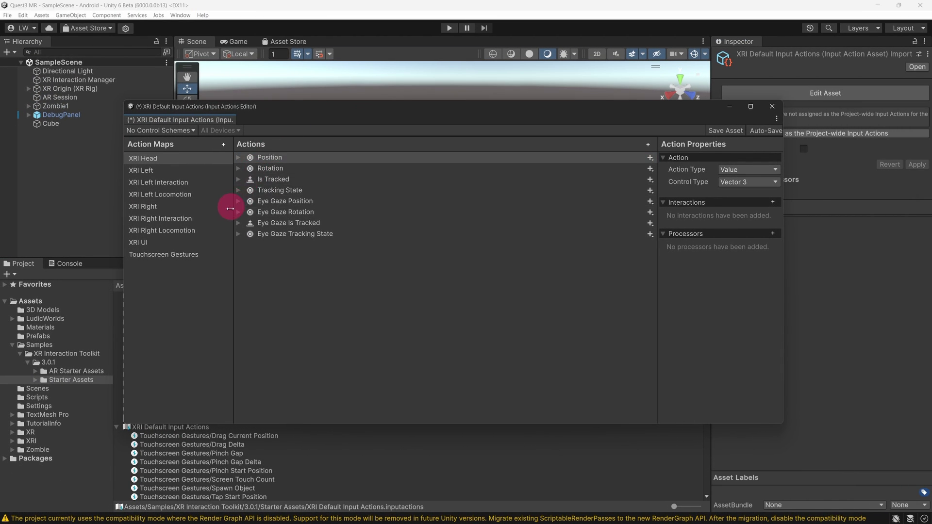
Add a new action named TogglePlanes to the XRI Right Interaction action map
click(219, 220)
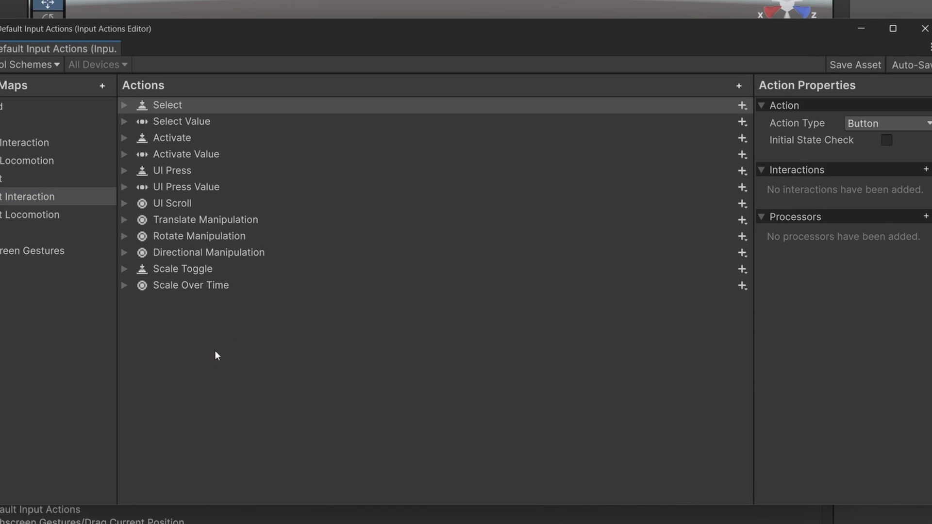
right_click(307, 325)
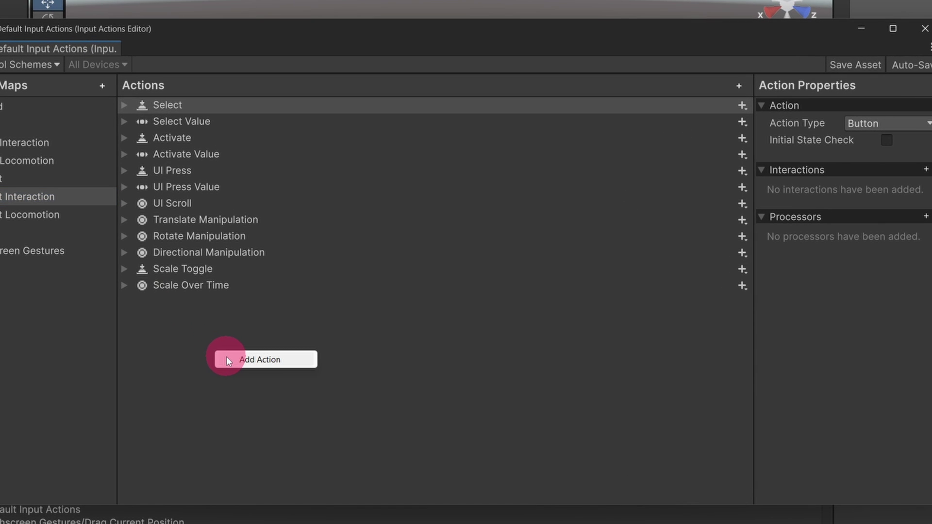
click(227, 357)
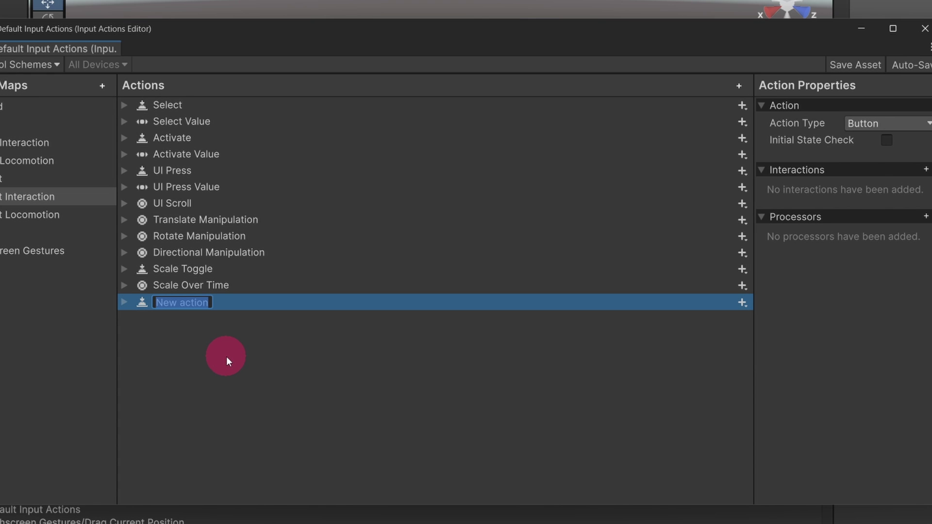
text(TogglePlanes)
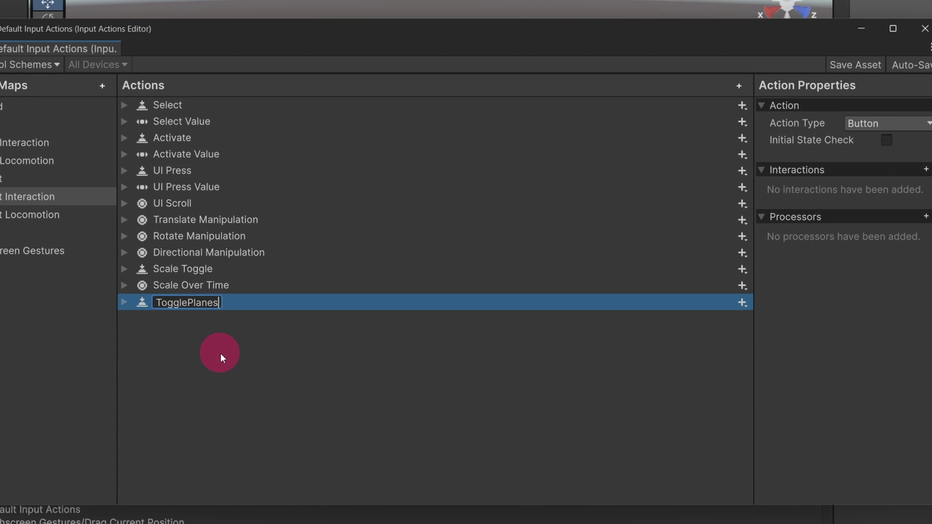
key(Return)
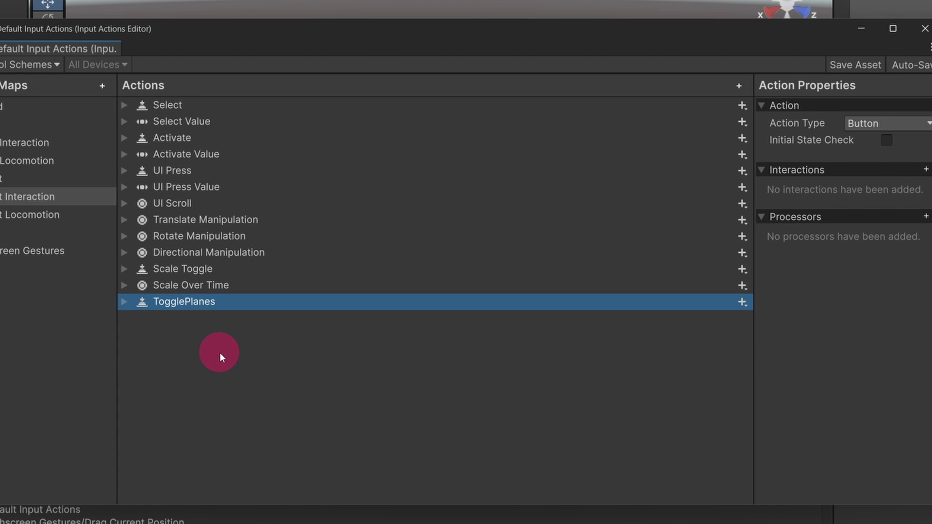
Bind TogglePlanes to primaryButton of the right-hand Oculus Touch Controller (OpenXR), save the asset and close the Input Actions Editor
click(124, 301)
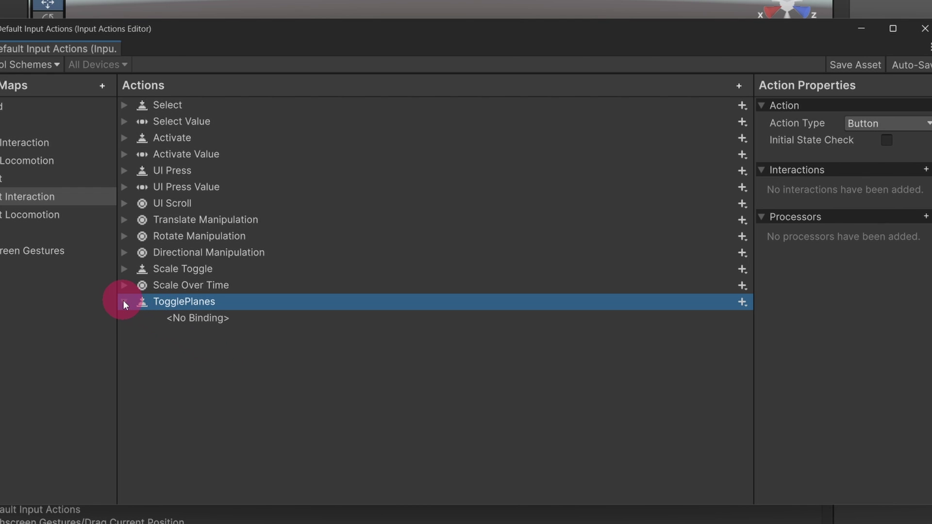
click(251, 313)
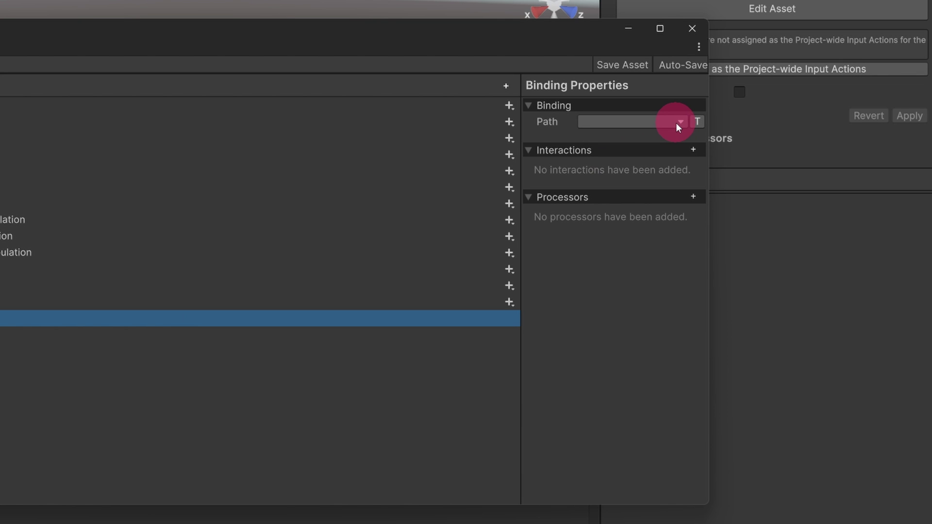
click(679, 123)
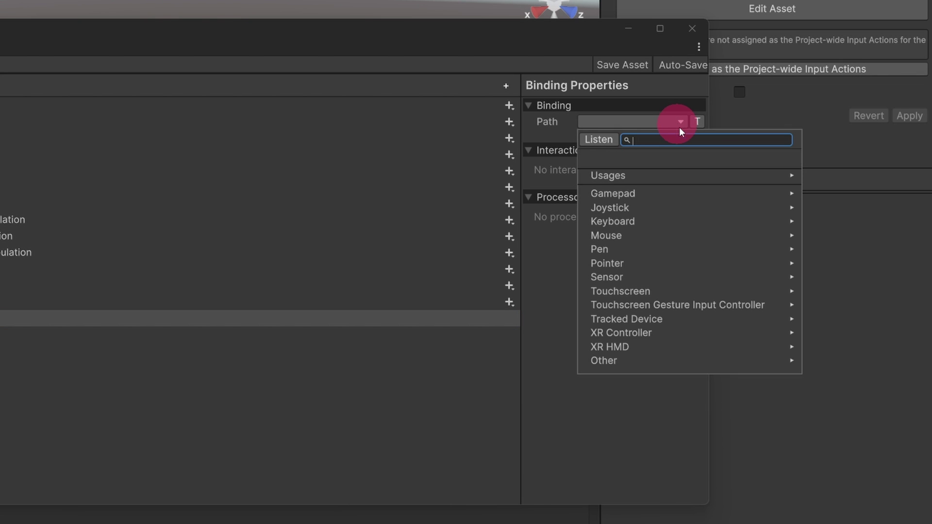
click(788, 334)
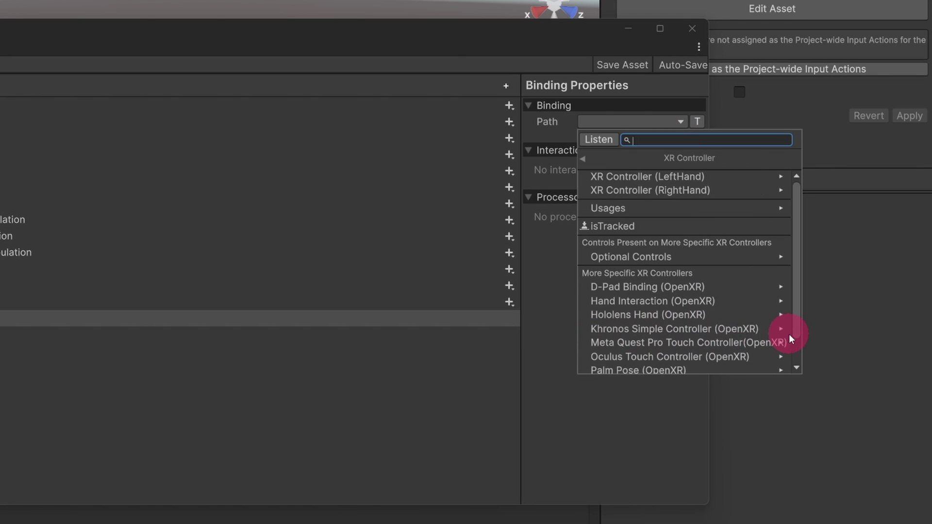
click(767, 356)
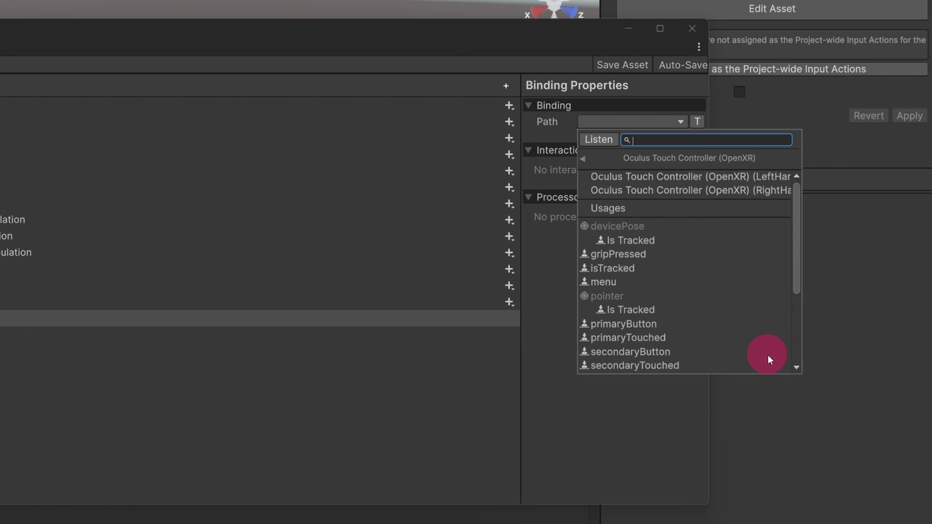
click(726, 190)
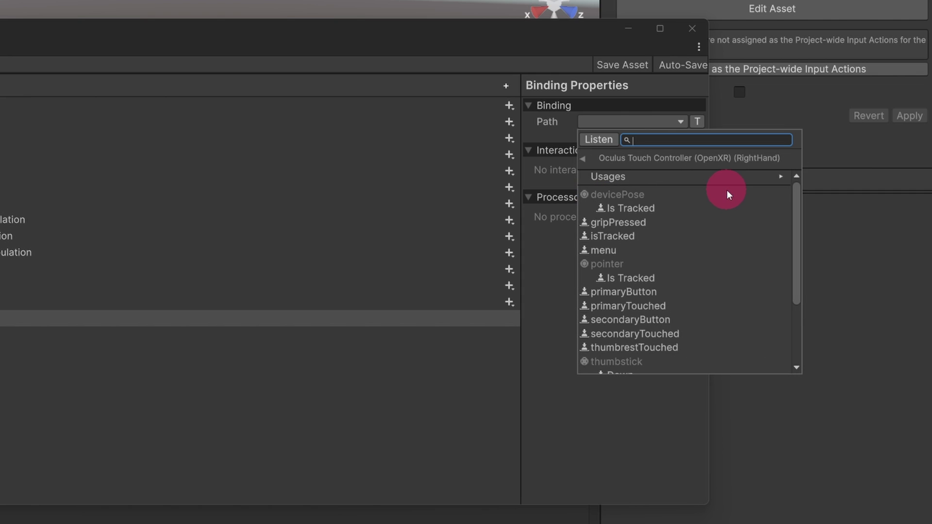
click(737, 291)
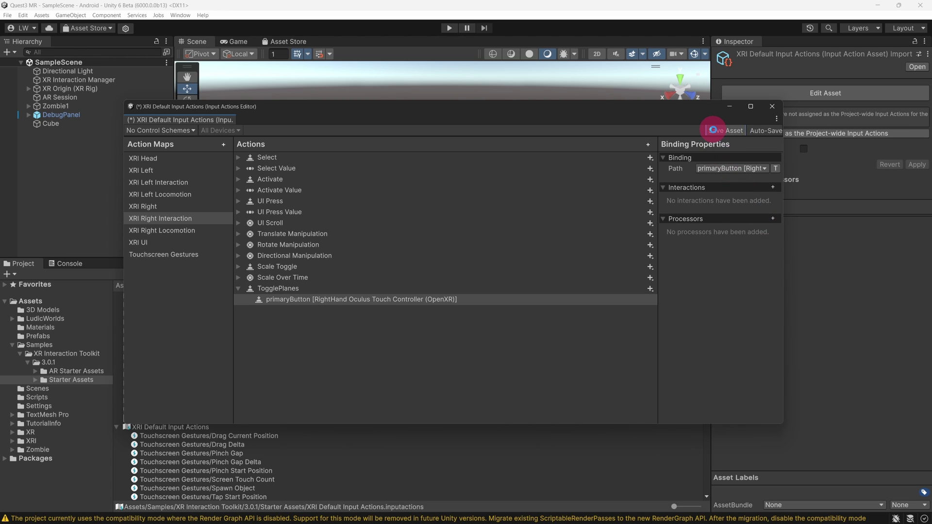
click(714, 131)
click(772, 106)
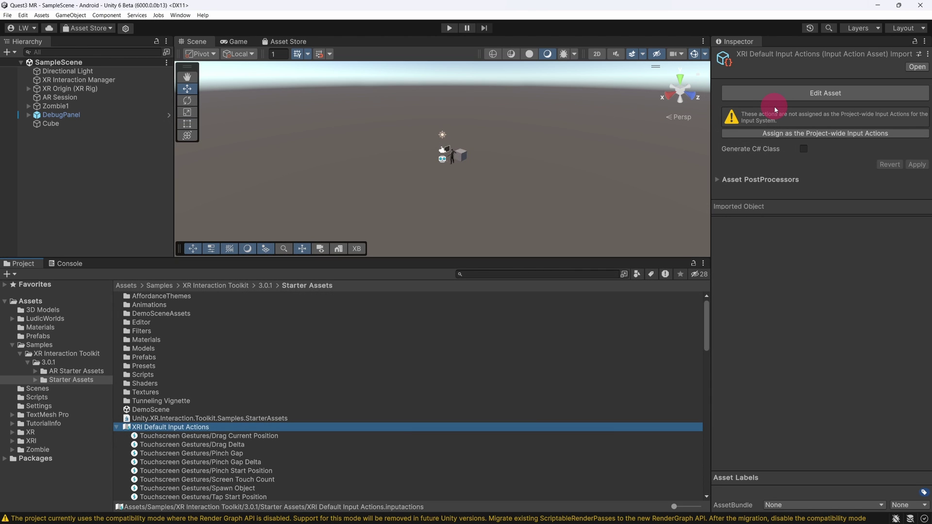
Assign XRI Right Interaction/TogglePlanes as the Toggle Planes Action of the XR Origin's Scene Controller
click(125, 89)
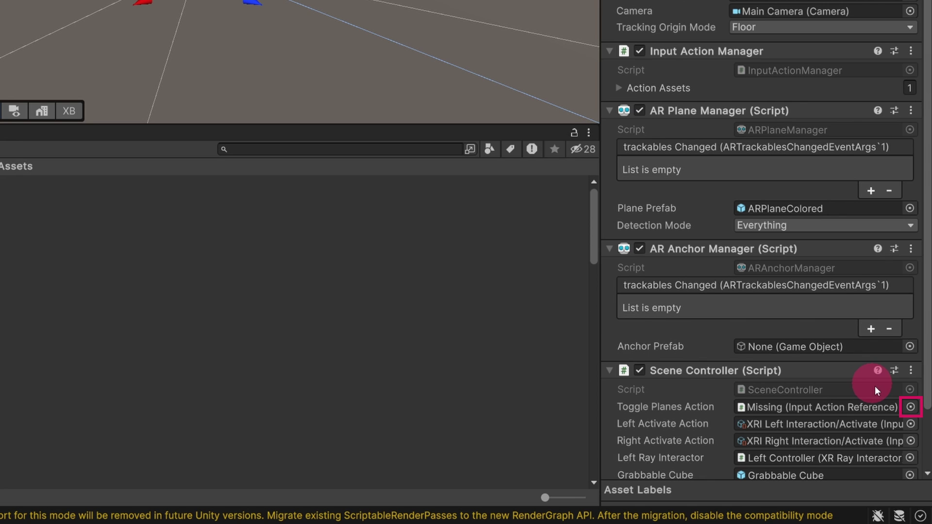
click(910, 406)
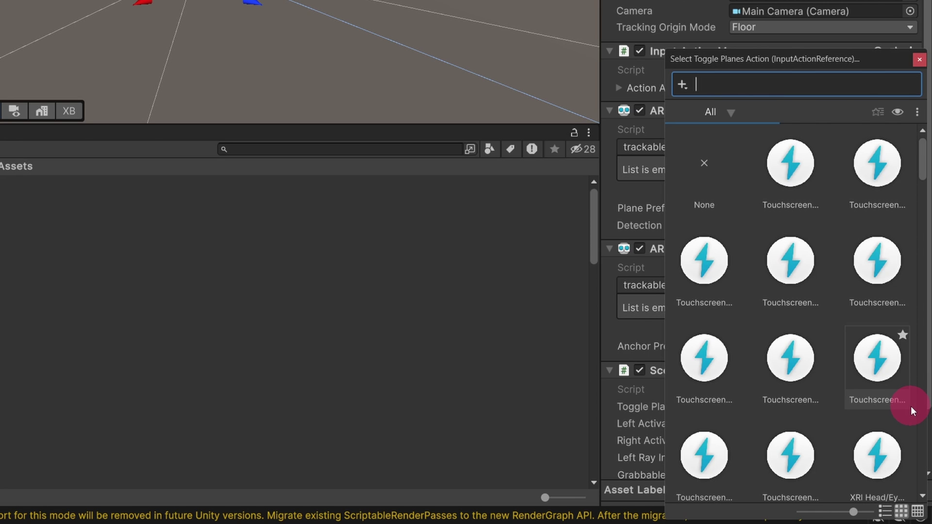
drag(853, 512, 774, 515)
click(707, 84)
text(Toggle)
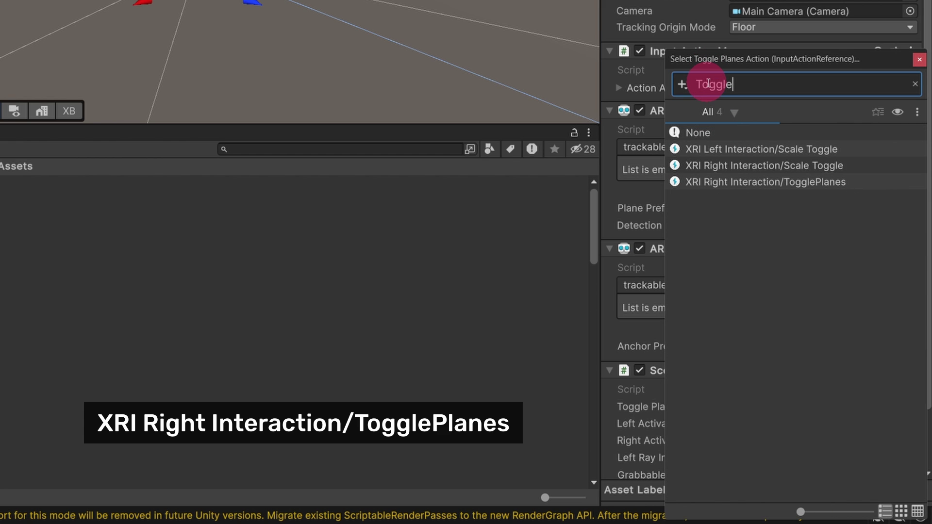
double_click(898, 182)
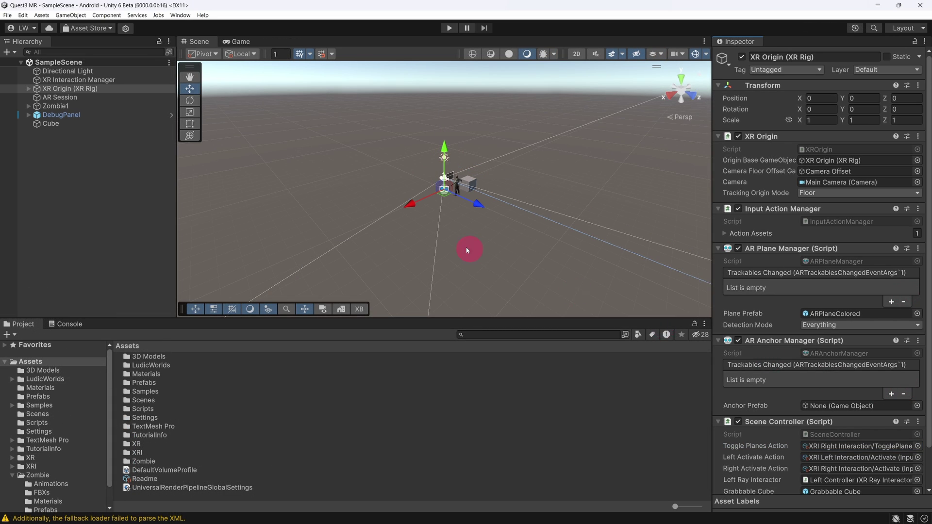
Set Active Input Handling in the Android Player settings to Input System Package (New) and apply it with the editor restart
click(23, 16)
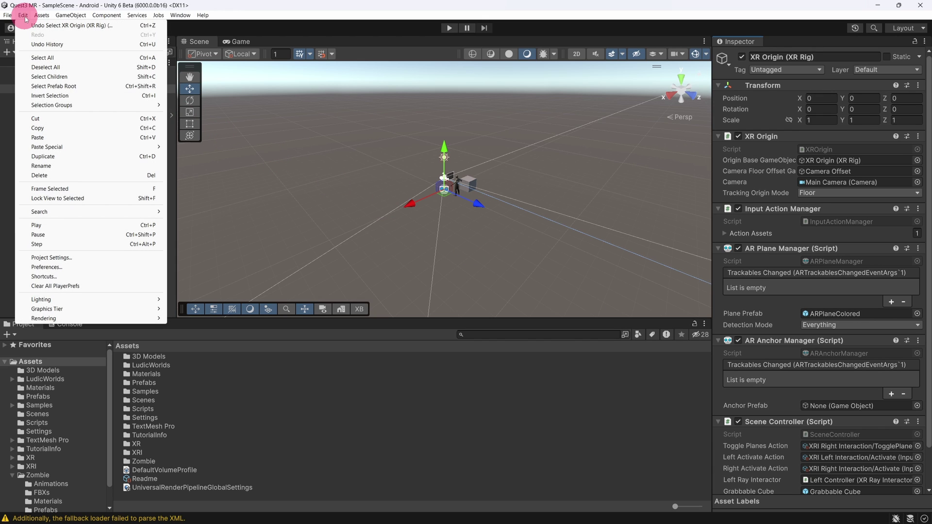
click(86, 257)
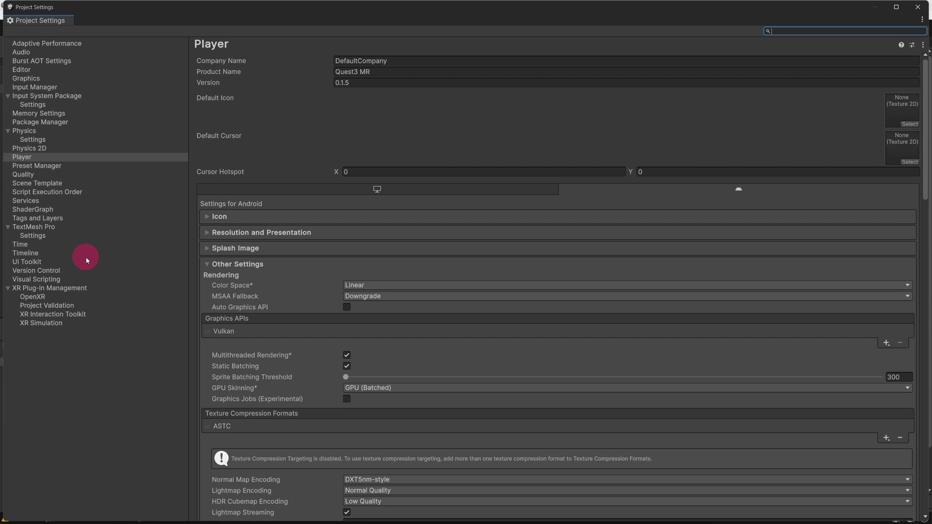
click(924, 192)
drag(925, 193, 927, 453)
click(921, 381)
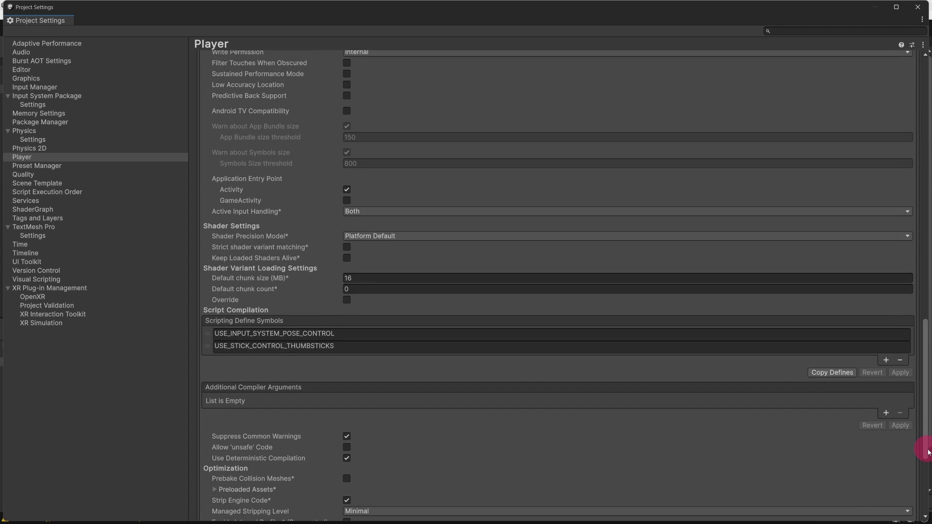
click(365, 212)
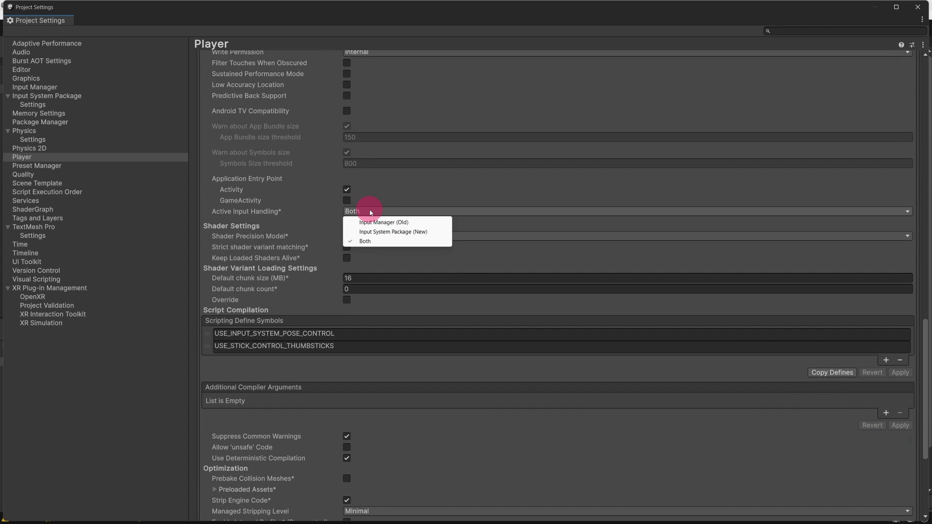
click(390, 233)
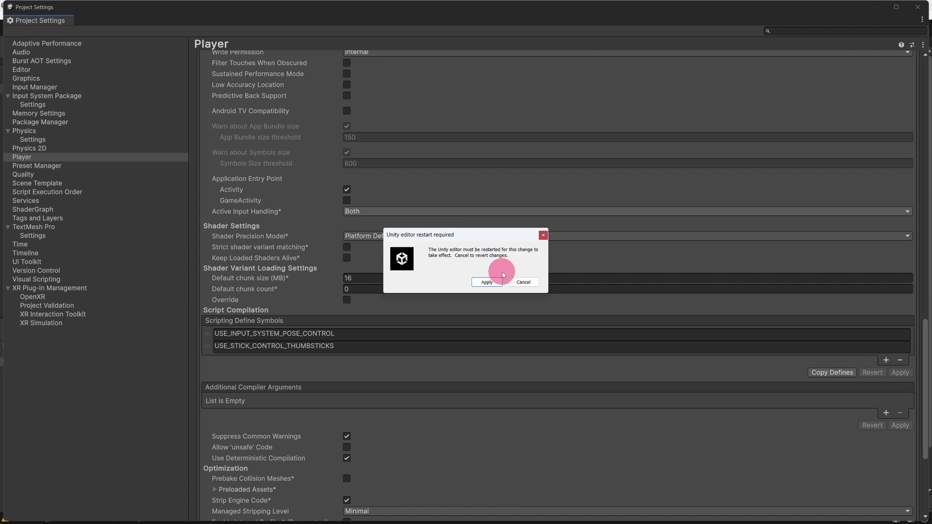
click(498, 283)
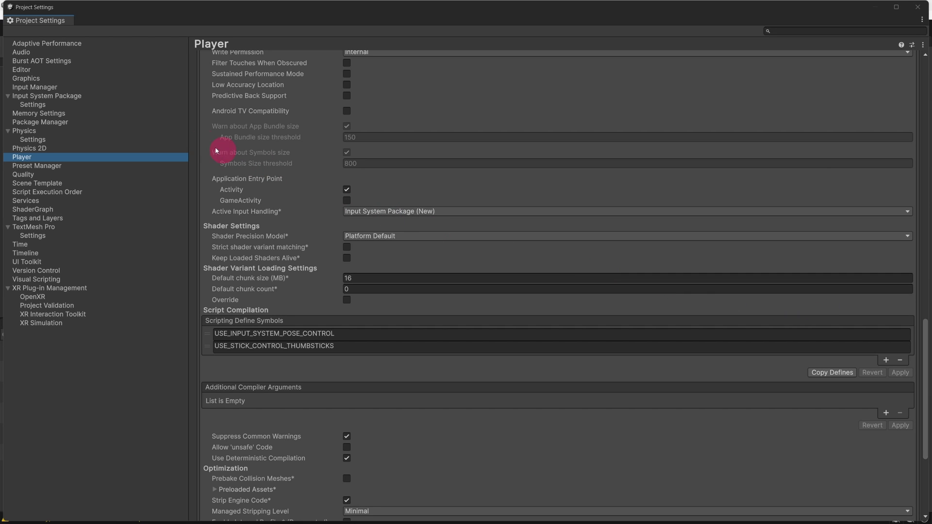
Turn off Compatibility Mode (Render Graph Disabled) in the URP Graphics settings and close the Project Settings
click(42, 79)
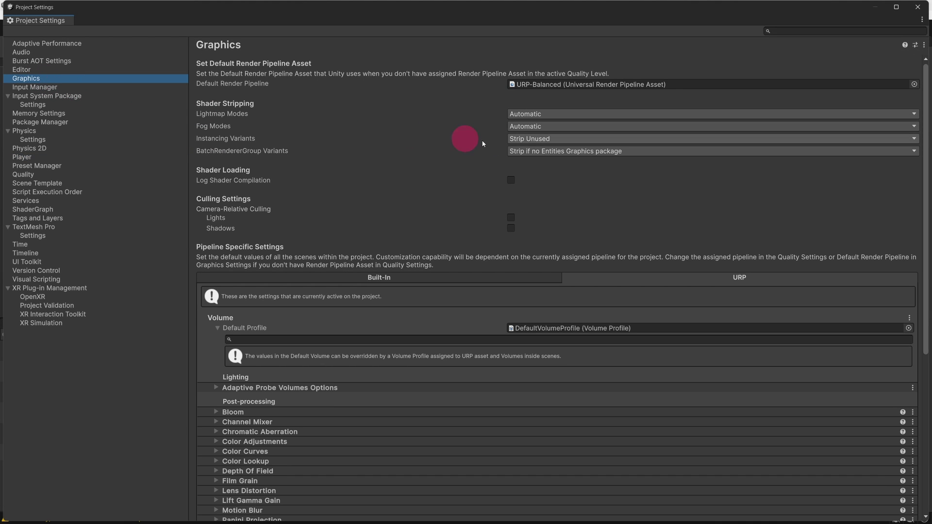
scroll(926, 199, down, 10)
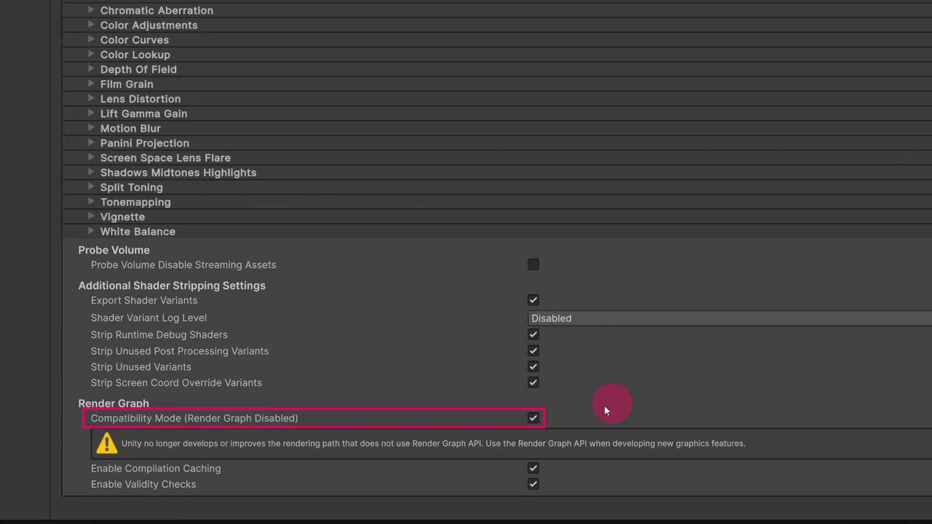
click(534, 419)
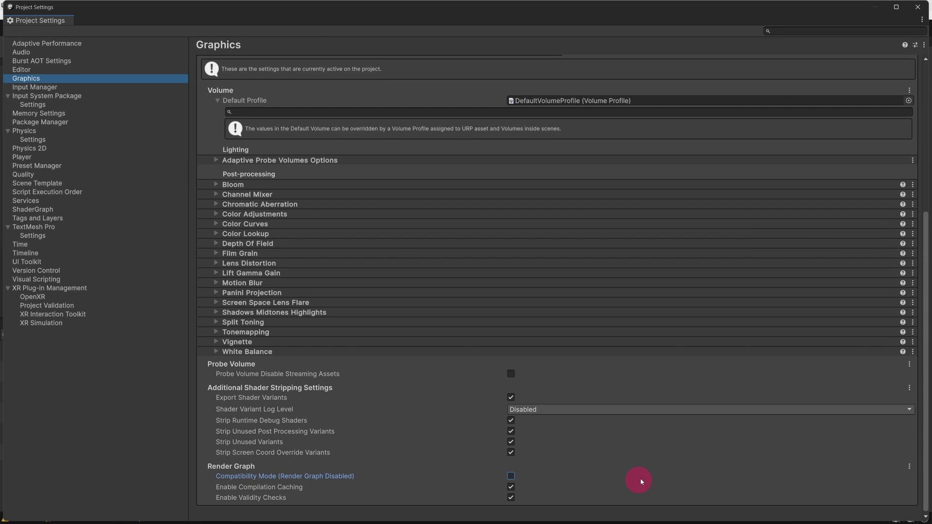
click(917, 7)
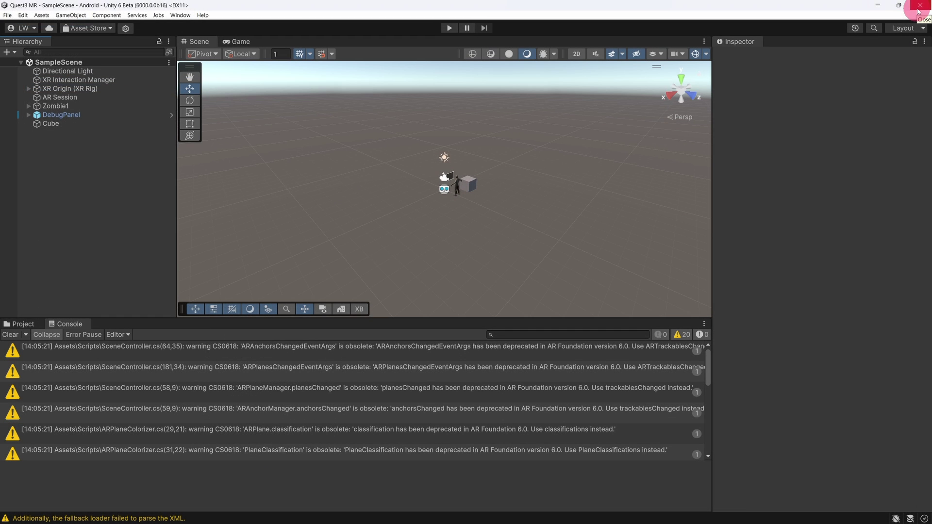
Save the project and open the Build Profiles window
click(7, 15)
click(26, 110)
click(7, 15)
click(75, 121)
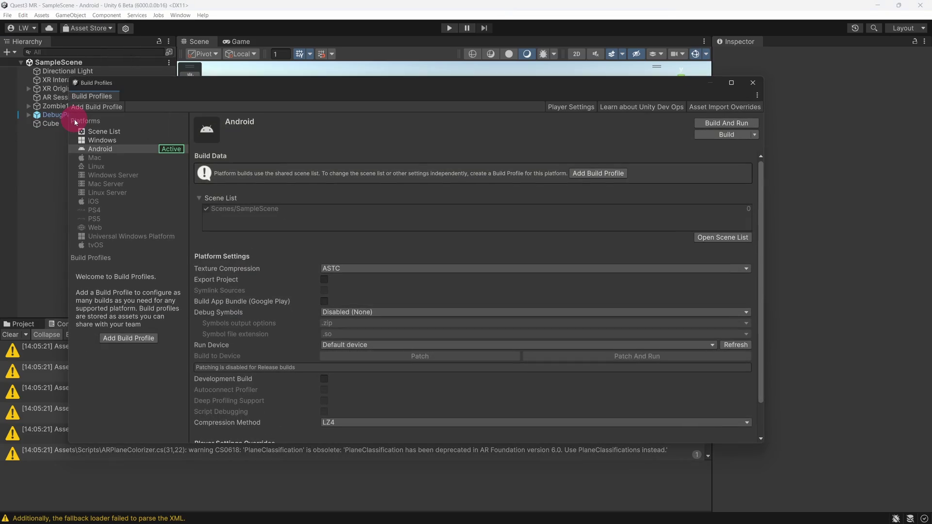